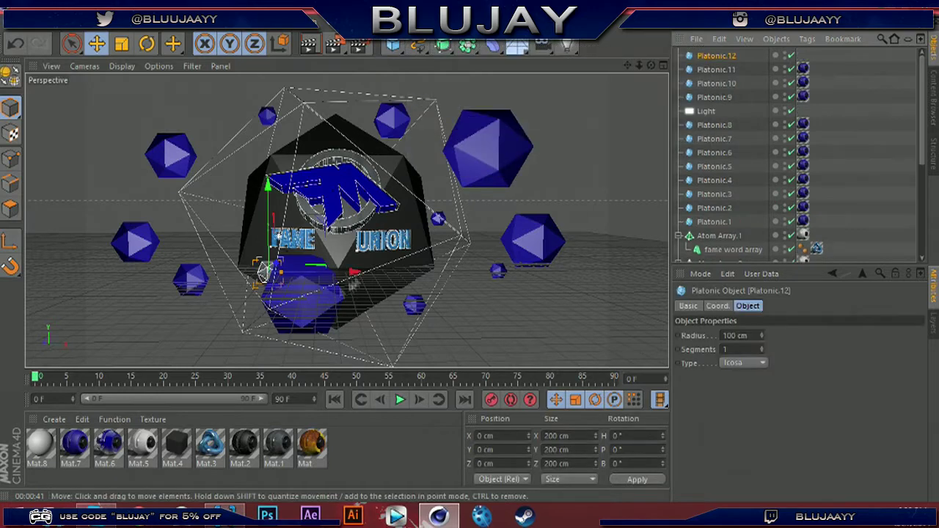
# Step: Enlarge Platonic.12 to about 301 cm and add another Platonic near the sphere left of the logo, with material Mat.7
pyautogui.press('t')
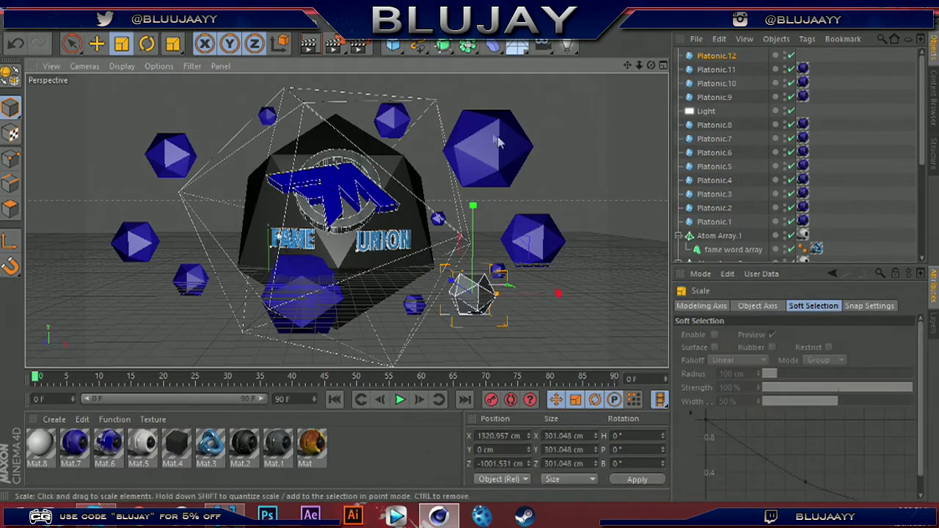
pyautogui.moveTo(393, 45); pyautogui.dragTo(543, 132)
pyautogui.press('e')
pyautogui.moveTo(359, 270); pyautogui.dragTo(162, 234)
pyautogui.moveTo(74, 444); pyautogui.dragTo(163, 234)
pyautogui.moveTo(473, 297); pyautogui.dragTo(473, 297)
# Step: Nest Platonic.13 in a new Atom Array fitted around the large sphere right of the logo, with material Mat.5 on the array
pyautogui.moveTo(467, 46); pyautogui.dragTo(631, 66)
pyautogui.click(724, 69)
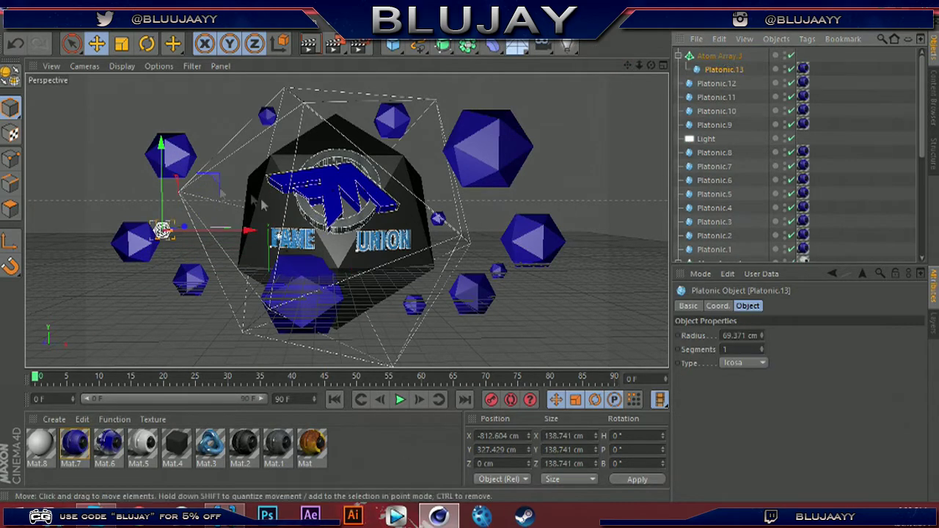
pyautogui.press('t')
pyautogui.moveTo(163, 232); pyautogui.dragTo(546, 293)
pyautogui.click(96, 44)
pyautogui.press('t')
pyautogui.press('e')
pyautogui.press('r')
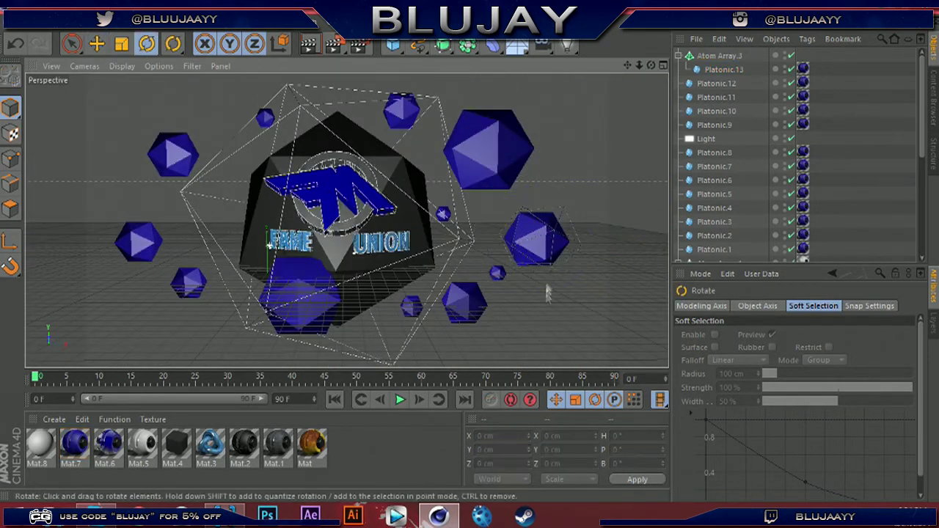
pyautogui.moveTo(143, 444); pyautogui.dragTo(505, 247)
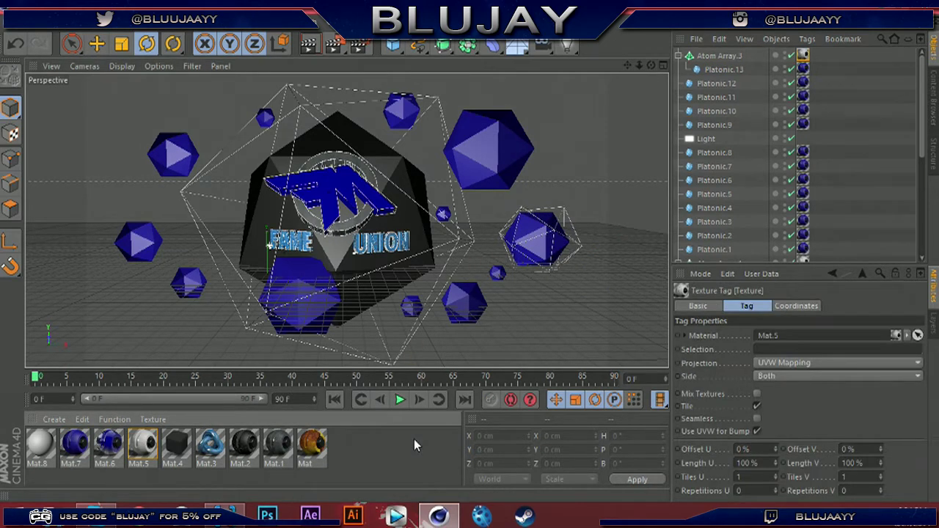
# Step: Create two more Atom Arrays and nest Platonic.12 and Platonic.11 in them, one in each
pyautogui.press('e')
pyautogui.click(467, 45)
pyautogui.click(467, 45)
pyautogui.moveTo(715, 111); pyautogui.dragTo(718, 55)
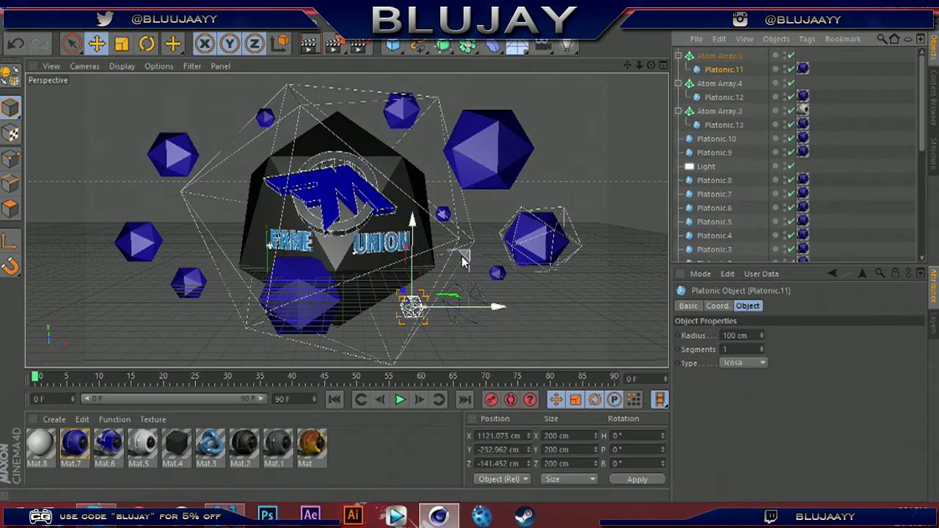
# Step: Move the Platonic.11 array onto the lower sphere left of the logo and scale it to about 513 cm
pyautogui.press('e')
pyautogui.moveTo(409, 305); pyautogui.dragTo(121, 253)
pyautogui.press('o')
pyautogui.moveTo(346, 220); pyautogui.dragTo(370, 176)
pyautogui.press('t')
pyautogui.moveTo(371, 220); pyautogui.dragTo(396, 220)
pyautogui.moveTo(651, 66); pyautogui.dragTo(649, 70)
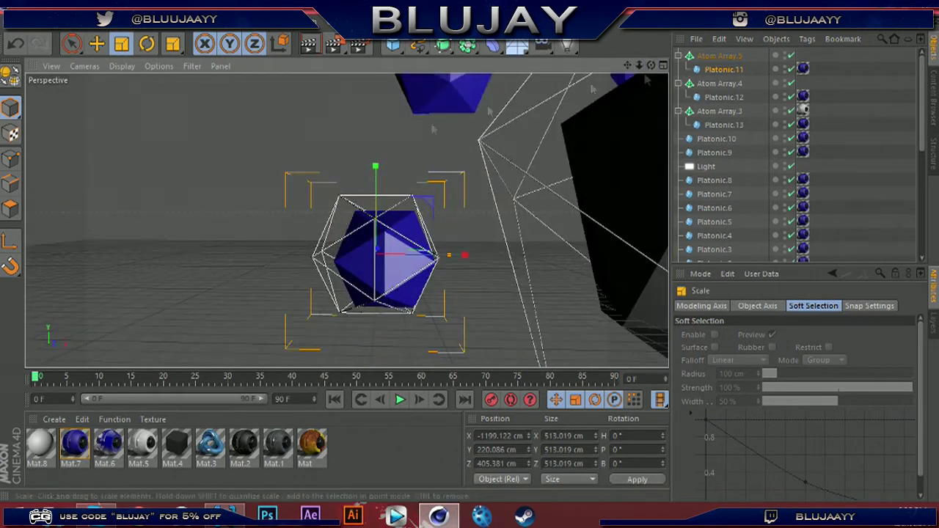
# Step: Rotate the Platonic.11 array to about P 6.8° and B -13.3°, and apply Mat.5 to it
pyautogui.press('r')
pyautogui.moveTo(457, 261); pyautogui.dragTo(503, 329)
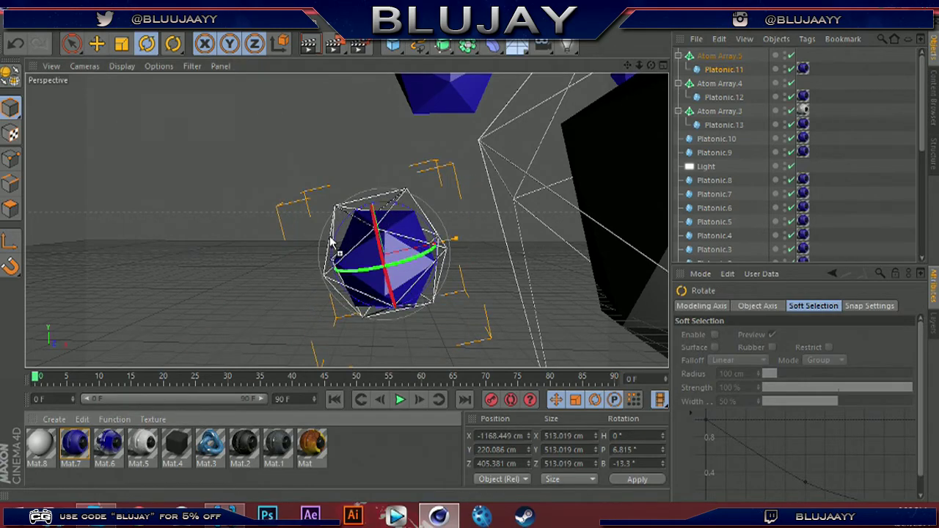
pyautogui.moveTo(331, 241); pyautogui.dragTo(332, 242)
pyautogui.moveTo(627, 66); pyautogui.dragTo(627, 66)
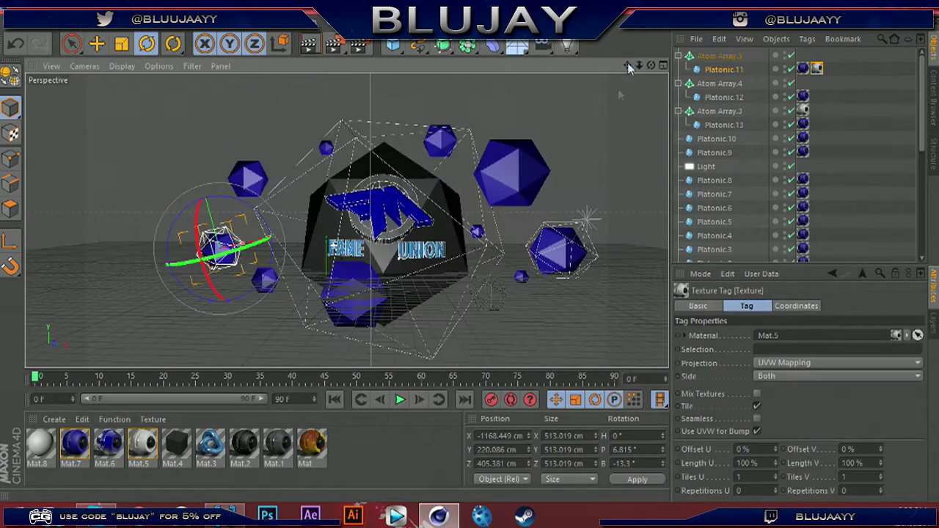
# Step: Move, scale and rotate Atom Array.4 so it encloses the sphere above the logo, and apply Mat.5 to the array
pyautogui.click(492, 289)
pyautogui.press('e')
pyautogui.moveTo(492, 289); pyautogui.dragTo(410, 141)
pyautogui.press('t')
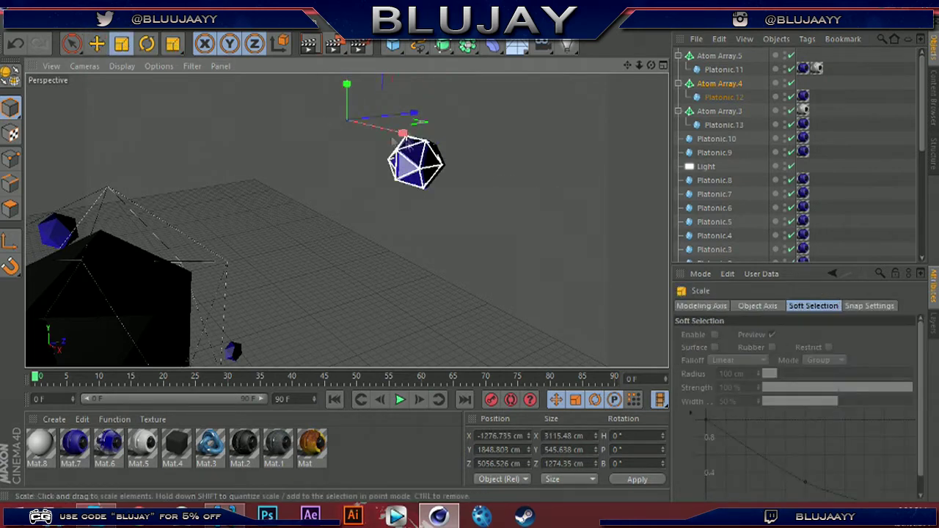
pyautogui.press('e')
pyautogui.moveTo(423, 112)
pyautogui.mouseDown()
pyautogui.moveTo(410, 112)
pyautogui.moveTo(346, 216)
pyautogui.moveTo(524, 82)
pyautogui.moveTo(348, 217)
pyautogui.moveTo(195, 129)
pyautogui.moveTo(220, 119)
pyautogui.moveTo(134, 125)
pyautogui.moveTo(345, 218)
pyautogui.moveTo(394, 90)
pyautogui.moveTo(374, 110)
pyautogui.moveTo(416, 108)
pyautogui.mouseUp()
pyautogui.press('r')
pyautogui.click(429, 167)
pyautogui.click(440, 183)
pyautogui.moveTo(139, 443); pyautogui.dragTo(286, 220)
# Step: Deselect everything and render the whole scene to the Picture Viewer, overwriting Fame Banner final png.png
pyautogui.hotkey('ctrl', 'shift', 'a')
pyautogui.moveTo(651, 67); pyautogui.dragTo(616, 66)
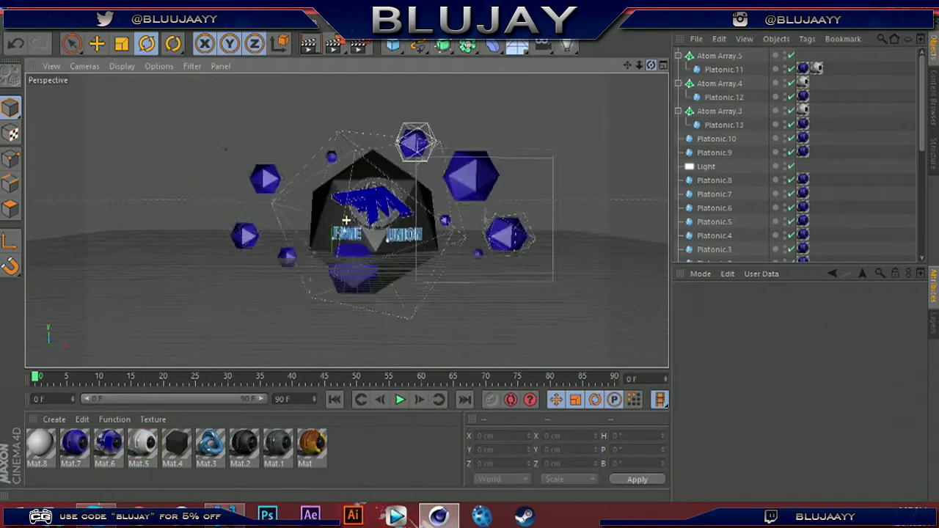
pyautogui.scroll(4, 535, 234)
pyautogui.click(332, 44)
pyautogui.click(388, 143)
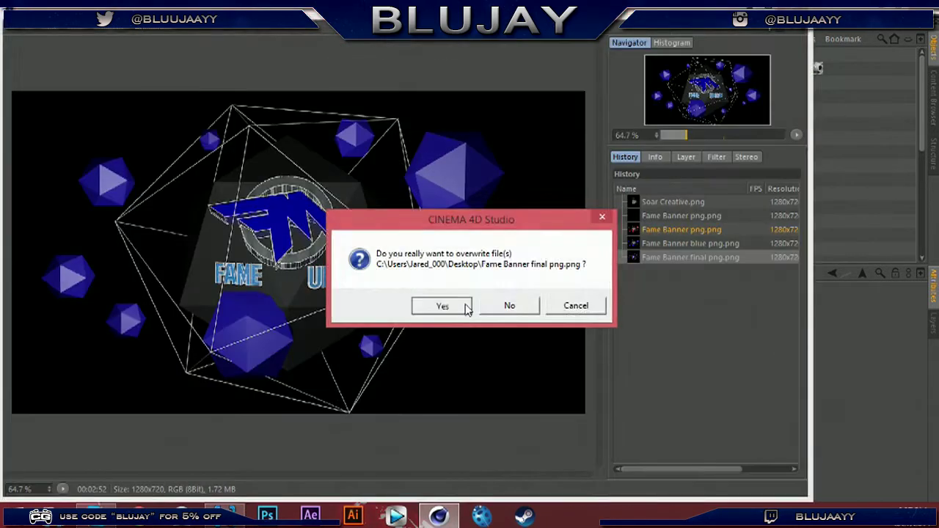
pyautogui.click(442, 304)
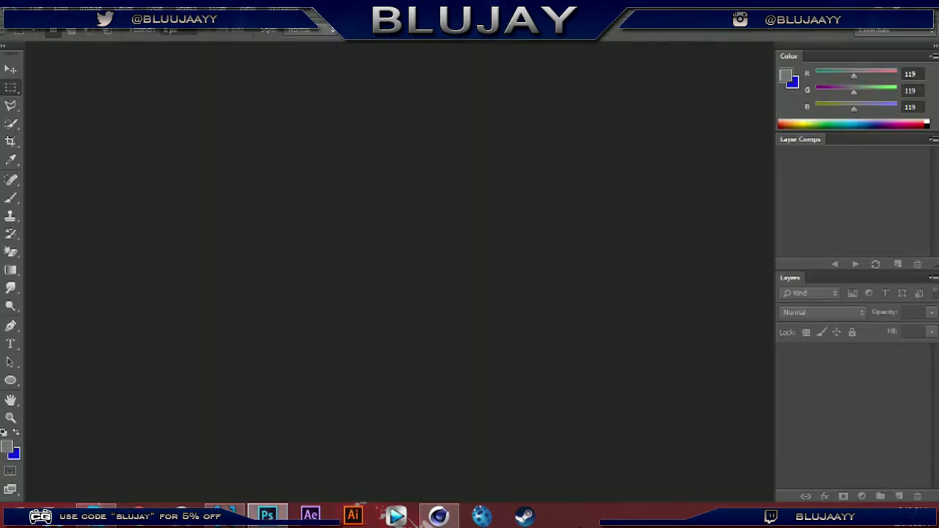
# Step: Close the finished render and the Fame banner project without saving the project changes
pyautogui.hotkey('alt', 'Tab')
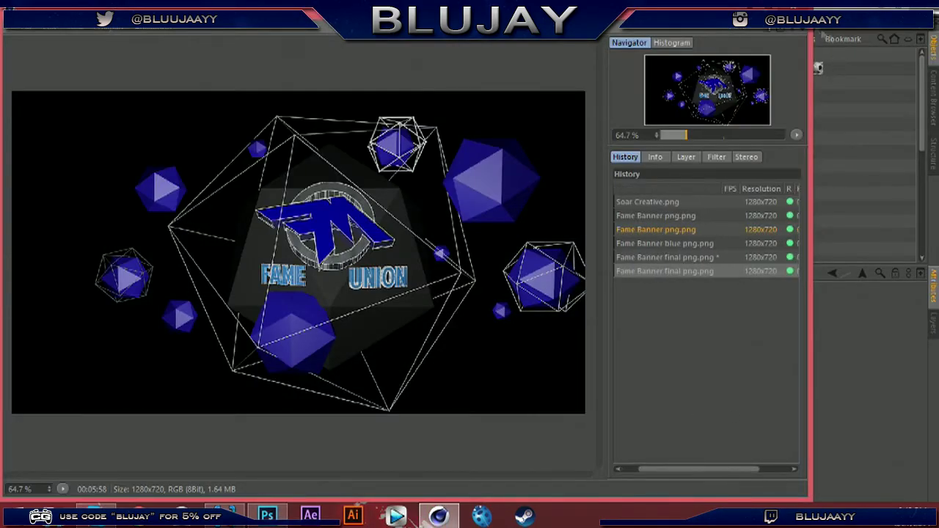
pyautogui.hotkey('alt', 'Tab')
pyautogui.hotkey('alt', 'F4')
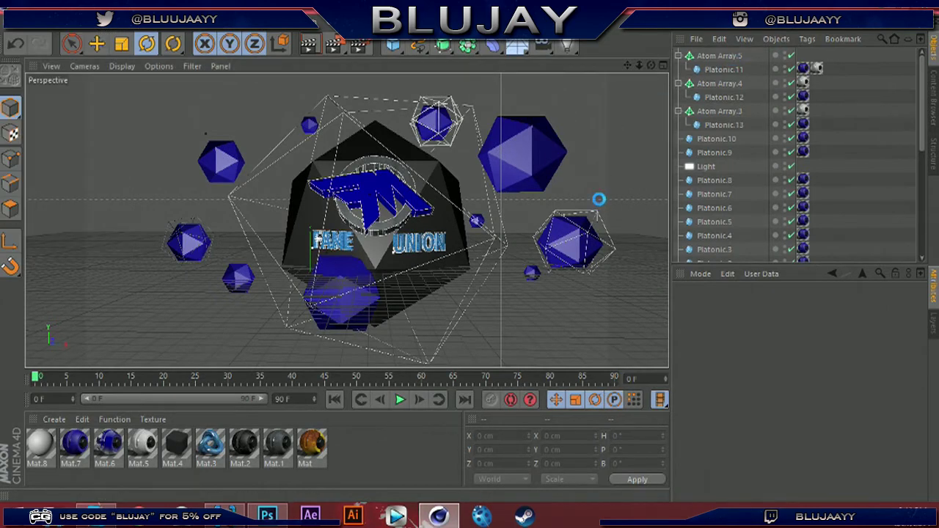
pyautogui.press('n')
pyautogui.click(481, 309)
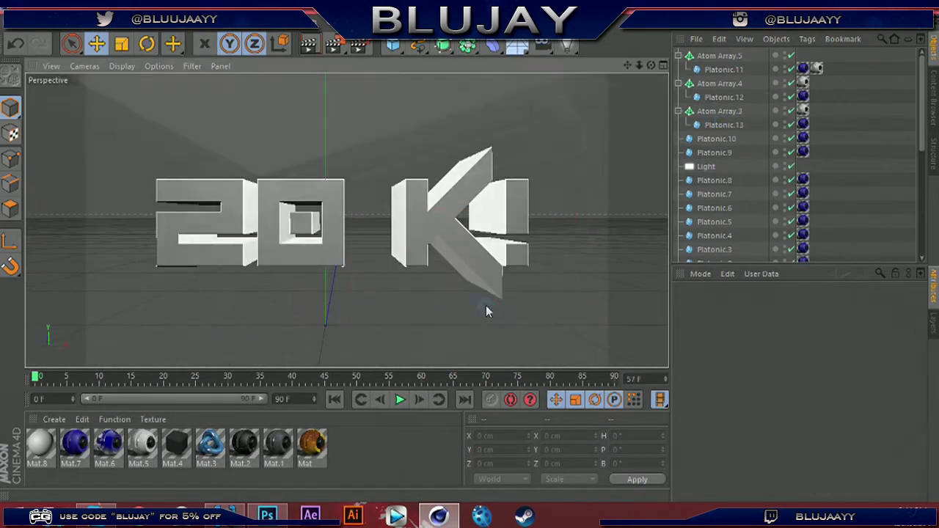
# Step: Switch to Photoshop and open youtubetemplate.psd from the GFX VFX packs folder
pyautogui.click(267, 516)
pyautogui.click(35, 9)
pyautogui.click(42, 27)
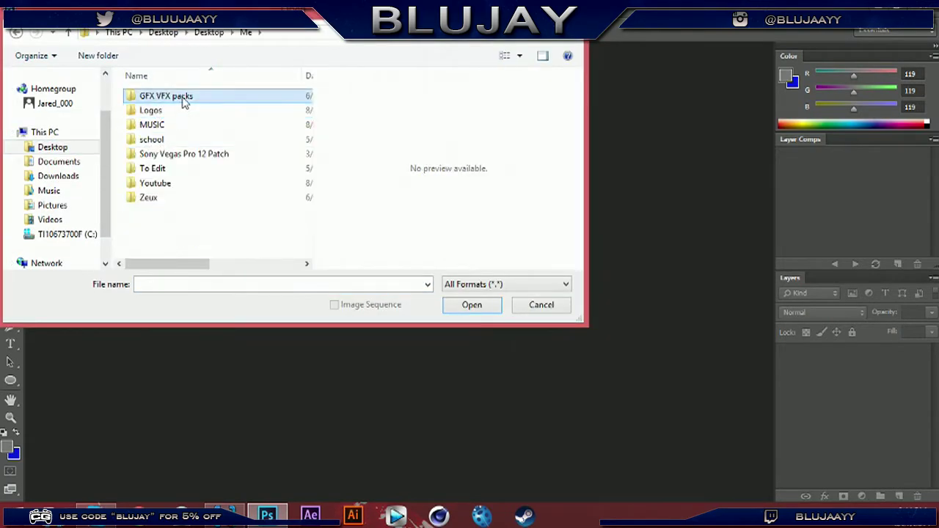
pyautogui.doubleClick(185, 96)
pyautogui.doubleClick(176, 239)
pyautogui.click(158, 150)
pyautogui.click(248, 220)
pyautogui.click(471, 306)
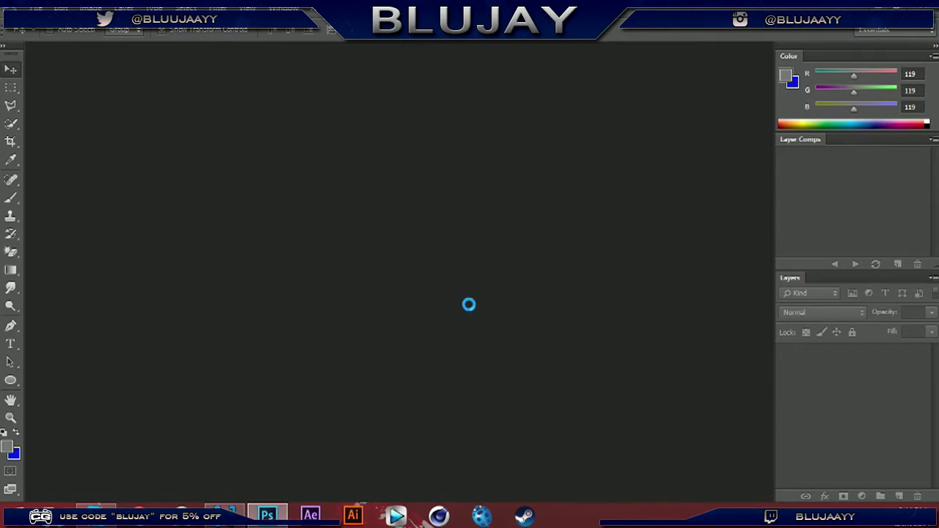
# Step: Open the rendered Fame Banner final png.png from the Desktop
pyautogui.click(35, 8)
pyautogui.click(49, 36)
pyautogui.click(48, 146)
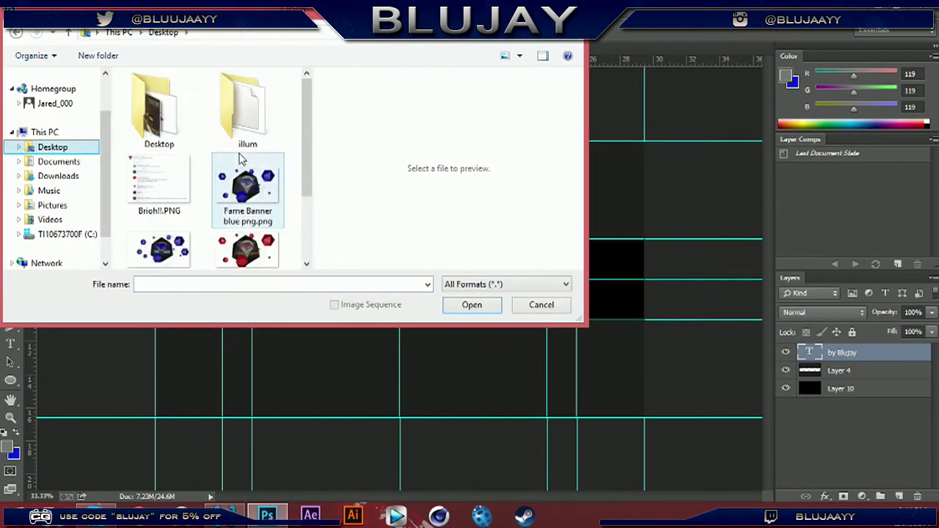
pyautogui.scroll(-2, 306, 204)
pyautogui.click(154, 235)
pyautogui.click(472, 307)
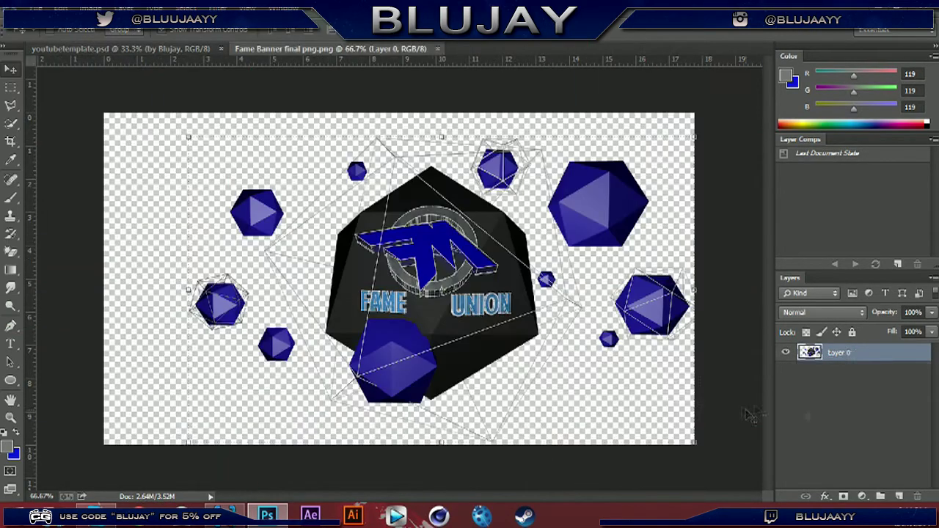
# Step: Open Background Texture 1.png from the GFX pack's Background Textures folder
pyautogui.click(35, 9)
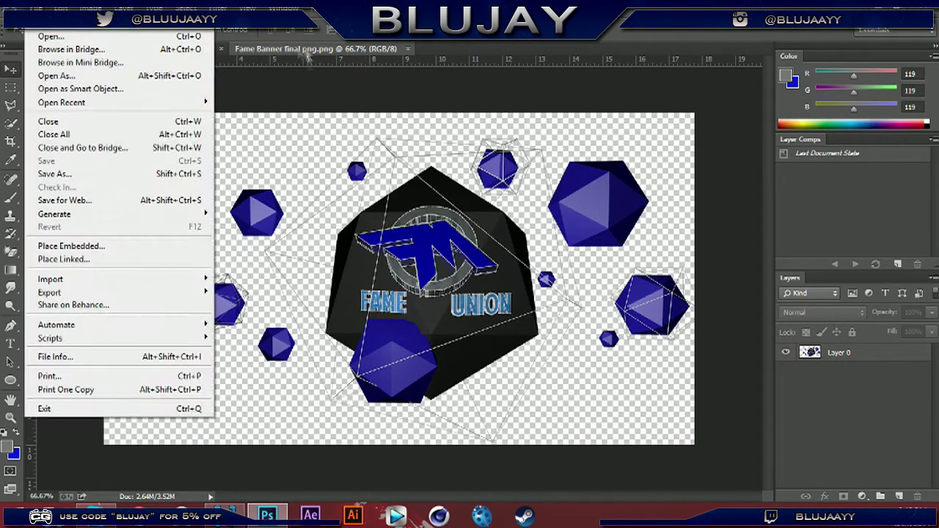
pyautogui.click(49, 36)
pyautogui.doubleClick(162, 96)
pyautogui.doubleClick(176, 176)
pyautogui.doubleClick(188, 97)
pyautogui.doubleClick(195, 153)
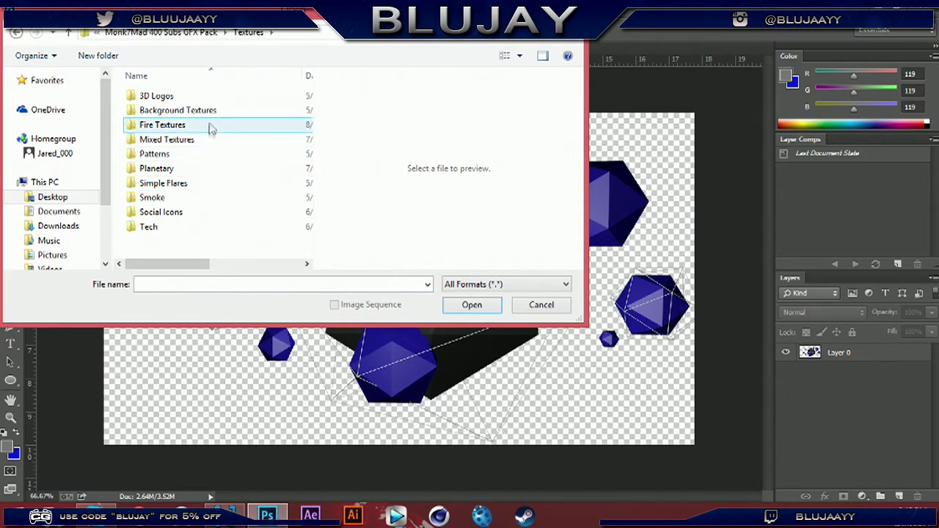
pyautogui.doubleClick(177, 110)
pyautogui.click(165, 106)
pyautogui.click(472, 307)
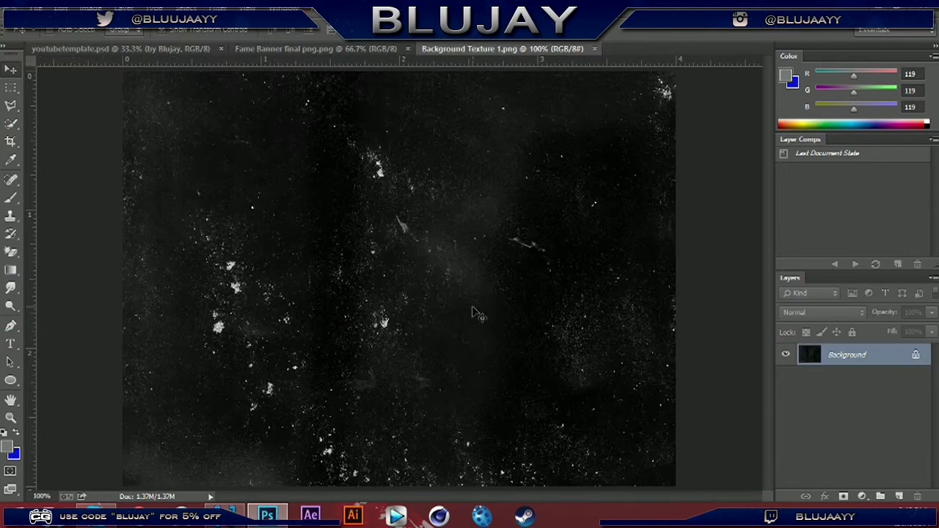
# Step: Copy the background texture and hide the black Layer 10 in youtubetemplate.psd
pyautogui.hotkey('ctrl', 'c')
pyautogui.click(121, 48)
pyautogui.click(840, 389)
pyautogui.click(785, 388)
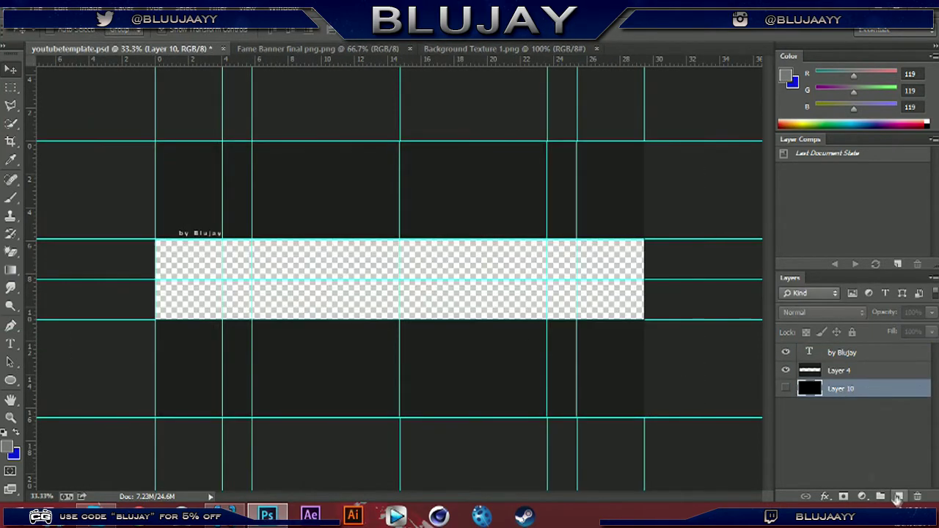
# Step: Paste three copies of the texture into the template and spread them side by side across the banner strip
pyautogui.hotkey('ctrl', 'v')
pyautogui.hotkey('shift', 'Left')
pyautogui.hotkey('shift', 'Left')
pyautogui.hotkey('shift', 'Left')
pyautogui.hotkey('shift', 'Left')
pyautogui.hotkey('ctrl', 'v')
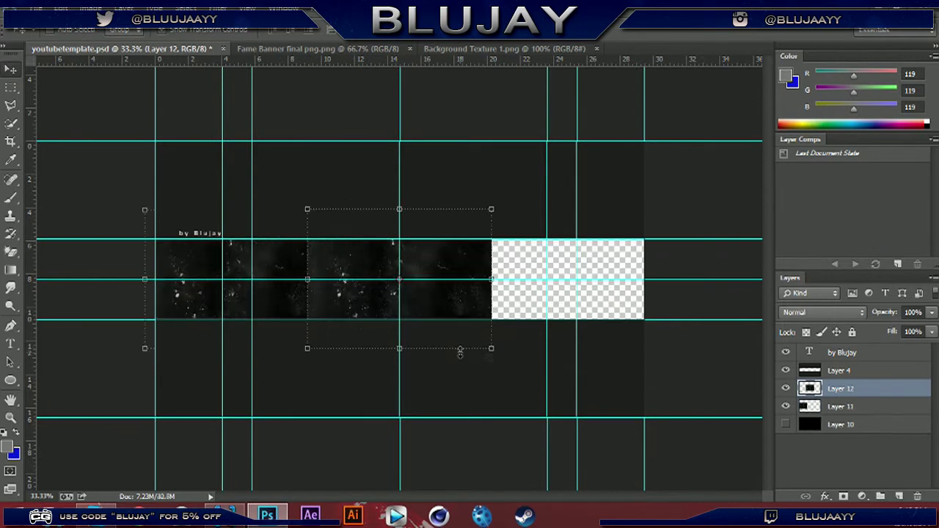
pyautogui.hotkey('shift', 'Right')
pyautogui.hotkey('shift', 'Right')
pyautogui.hotkey('shift', 'Right')
pyautogui.hotkey('ctrl', 'v')
pyautogui.hotkey('shift', 'Right')
pyautogui.hotkey('shift', 'Right')
pyautogui.hotkey('shift', 'Right')
pyautogui.hotkey('shift', 'Right')
# Step: Set the Eraser size to 99 and erase the left edge of Layer 12 to soften its seam with Layer 11
pyautogui.click(10, 251)
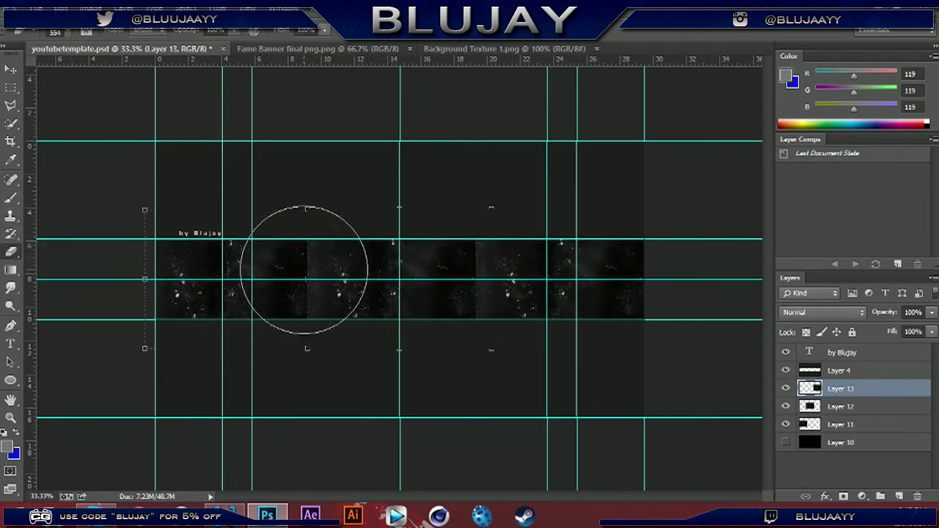
pyautogui.click(59, 32)
pyautogui.press('Return')
pyautogui.click(803, 409)
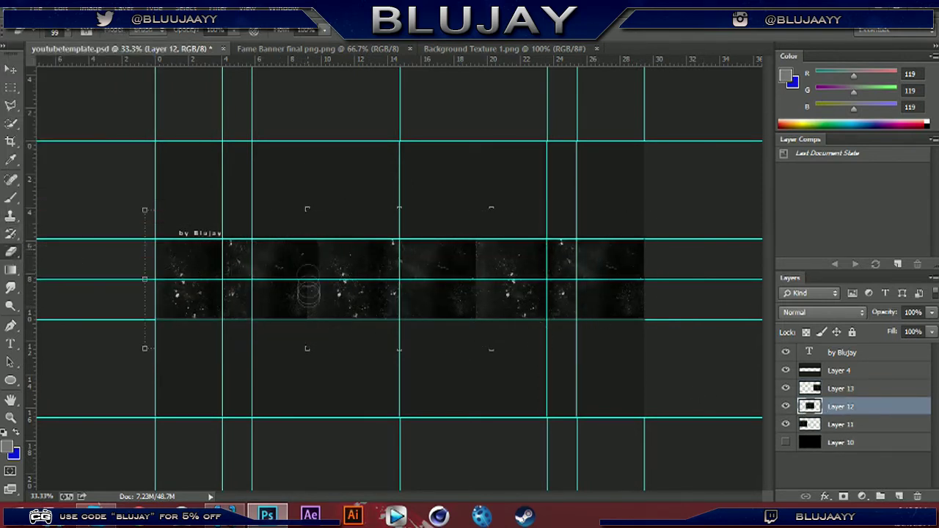
pyautogui.click(73, 8)
pyautogui.click(114, 33)
pyautogui.click(59, 32)
pyautogui.press('Return')
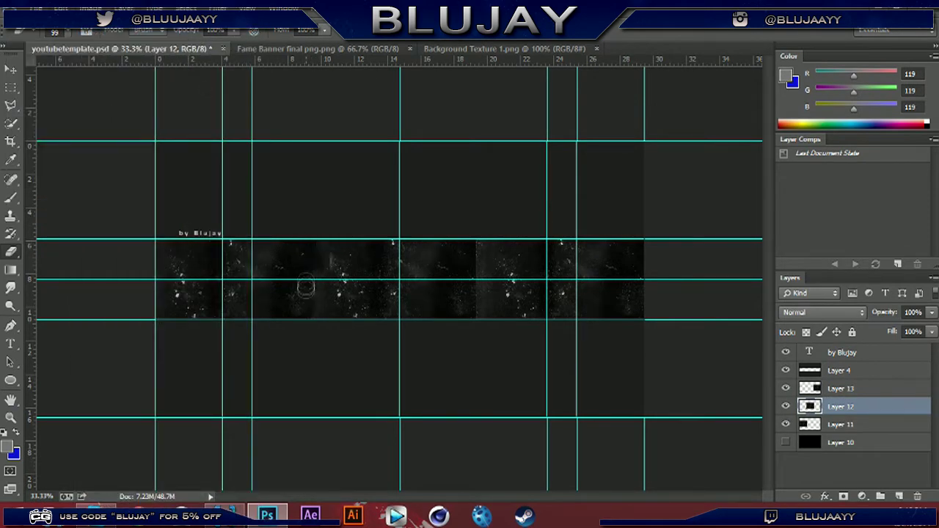
# Step: Erase along the seam between the middle and last texture copies on Layer 13 and Layer 12
pyautogui.hotkey('alt', ']')
pyautogui.moveTo(472, 315); pyautogui.dragTo(477, 248)
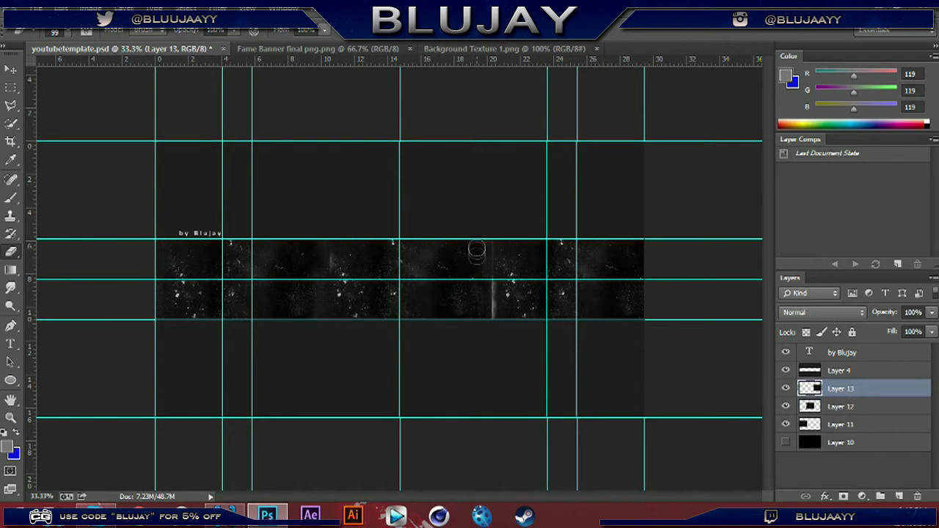
pyautogui.hotkey('alt', '[')
pyautogui.moveTo(484, 319)
pyautogui.mouseDown()
pyautogui.moveTo(480, 253)
pyautogui.moveTo(506, 323)
pyautogui.mouseUp()
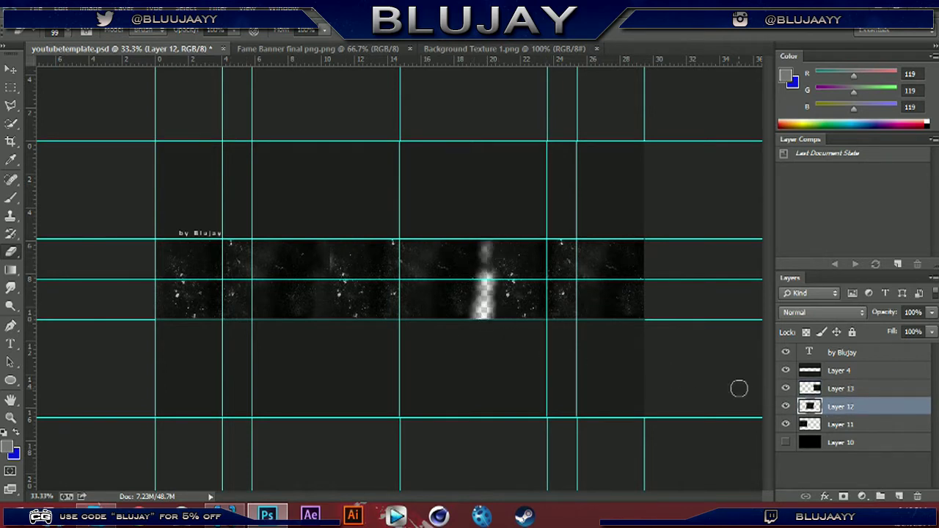
# Step: Free-transform Layer 13, widening it so the texture covers the gap erased at the seam
pyautogui.click(7, 70)
pyautogui.hotkey('alt', ']')
pyautogui.hotkey('ctrl', 't')
pyautogui.moveTo(605, 337); pyautogui.dragTo(720, 335)
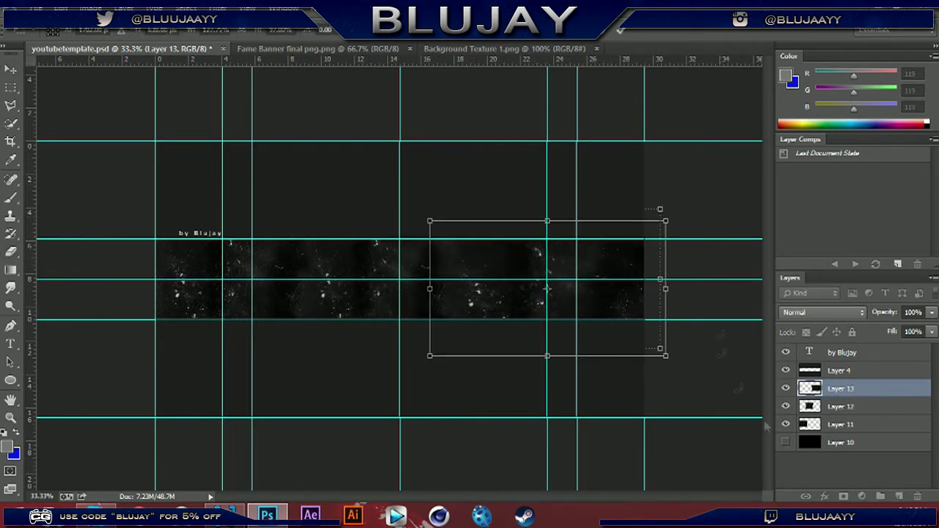
pyautogui.press('Return')
# Step: Merge the three texture layers into Layer 11, show Layer 10 and reduce Layer 11's opacity to 20%
pyautogui.keyDown('shift'); pyautogui.click(841, 423); pyautogui.keyUp('shift')
pyautogui.rightClick(843, 407)
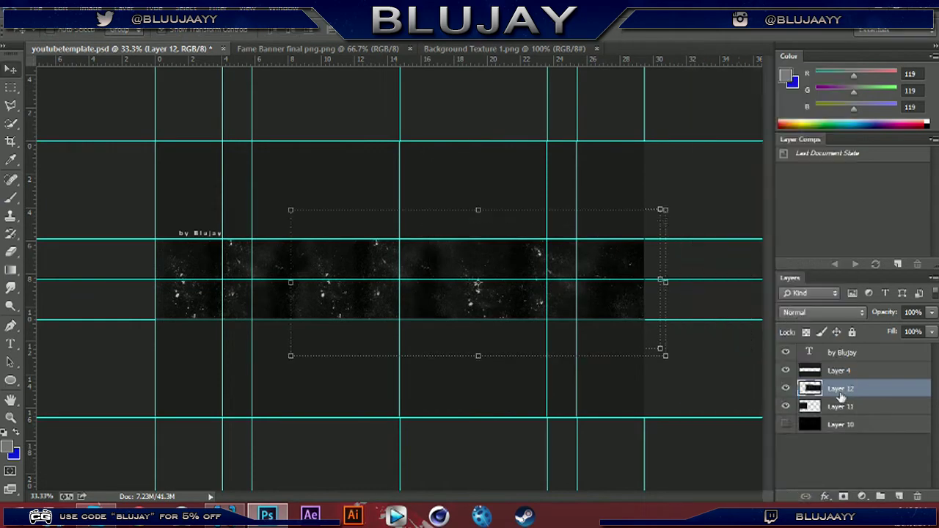
pyautogui.click(836, 434)
pyautogui.press('9')
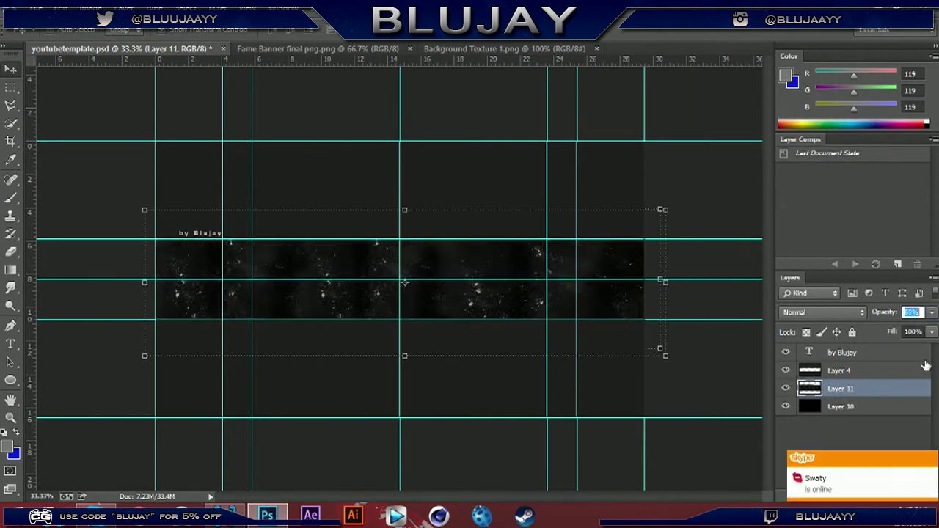
pyautogui.hotkey('ctrl', 'j')
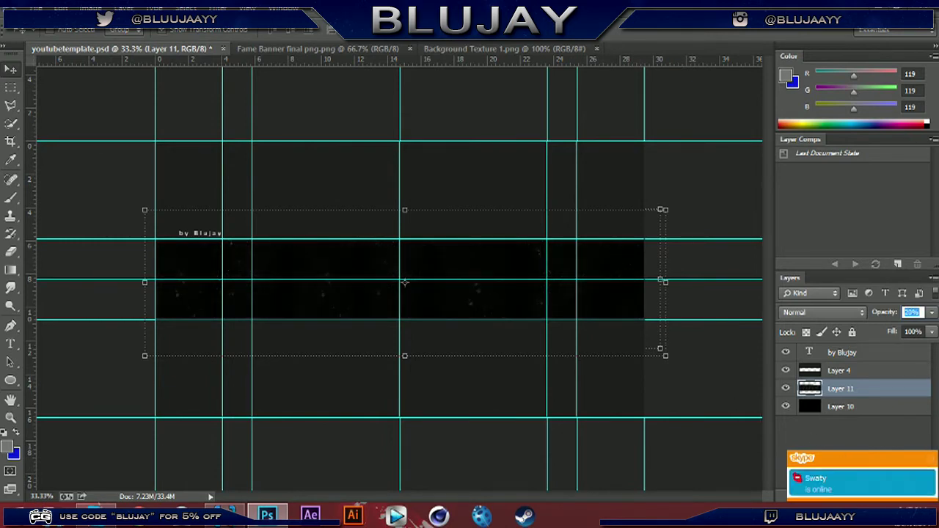
# Step: Copy the Fame Union render into youtubetemplate.psd, then scale it down and centre it on the banner strip
pyautogui.hotkey('ctrl', 'Tab')
pyautogui.click(369, 258)
pyautogui.click(472, 203)
pyautogui.click(838, 352)
pyautogui.moveTo(396, 294)
pyautogui.mouseDown()
pyautogui.moveTo(121, 48)
pyautogui.moveTo(389, 294)
pyautogui.mouseUp()
pyautogui.moveTo(503, 366); pyautogui.dragTo(515, 221)
pyautogui.moveTo(440, 264); pyautogui.dragTo(442, 276)
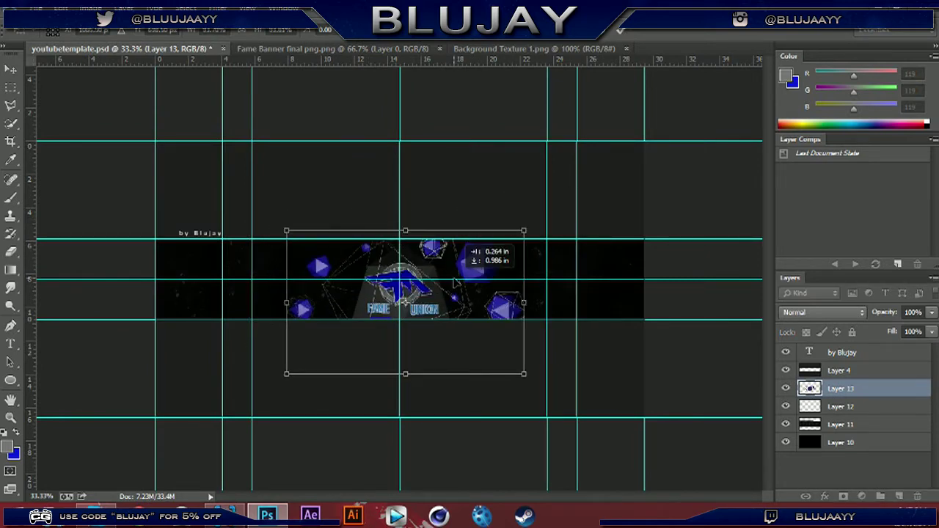
# Step: Hide Layer 13, select Layer 12 and open Background Texture 25.png from the Background Textures folder
pyautogui.click(786, 388)
pyautogui.click(840, 405)
pyautogui.click(35, 7)
pyautogui.click(52, 43)
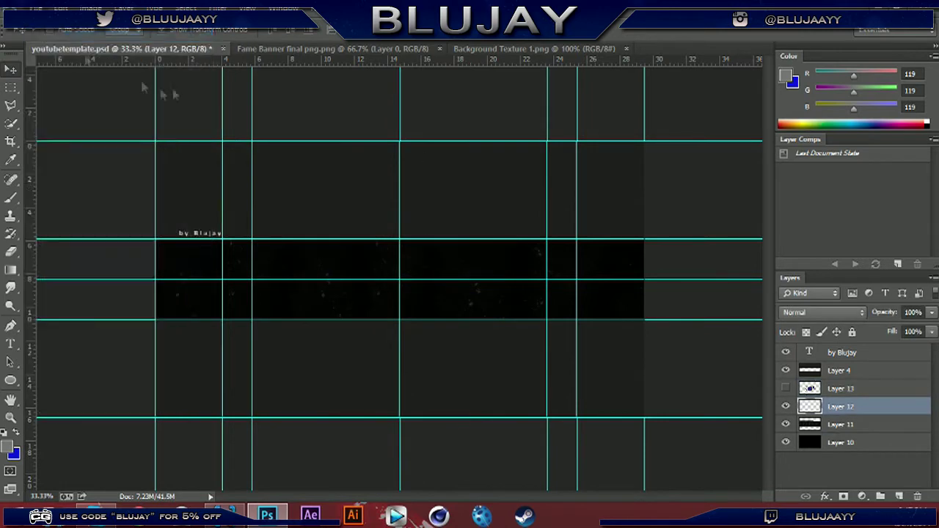
pyautogui.scroll(-10, 257, 200)
pyautogui.doubleClick(164, 193)
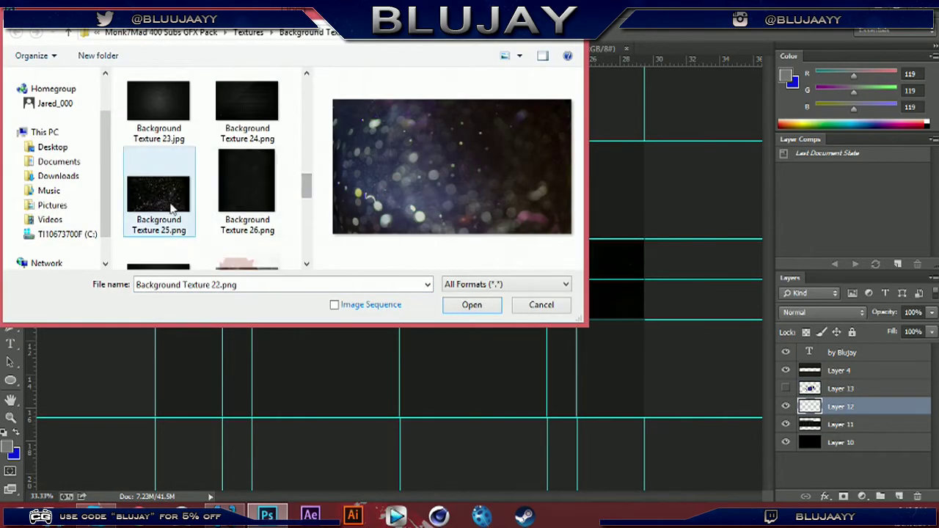
# Step: Copy the whole Background Texture 25.png image into Layer 12 of youtubetemplate.psd
pyautogui.hotkey('ctrl', 'a')
pyautogui.hotkey('ctrl', 'c')
pyautogui.hotkey('ctrl', 'Tab')
pyautogui.hotkey('ctrl', 'v')
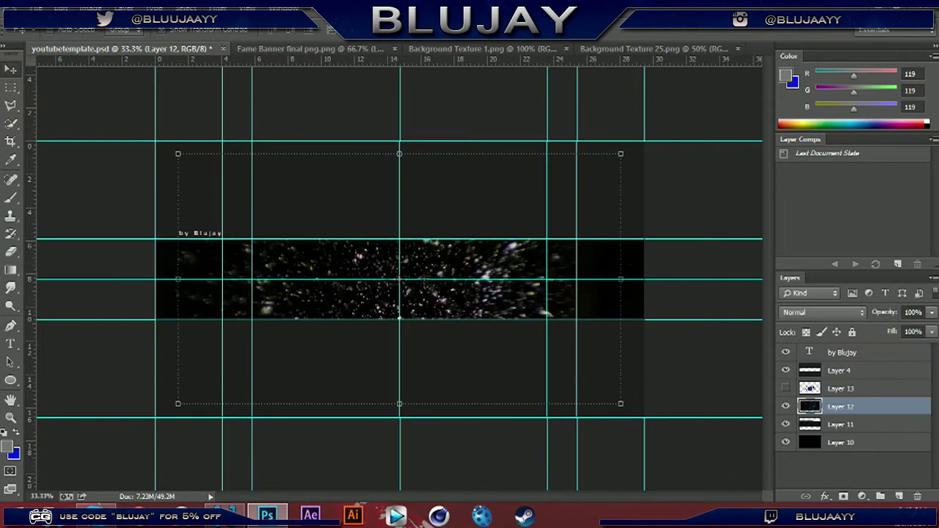
# Step: Enlarge Layer 12's texture across the full banner width, set its opacity to 5% and show Layer 13 again
pyautogui.hotkey('ctrl', 't')
pyautogui.moveTo(621, 404); pyautogui.dragTo(767, 417)
pyautogui.write('88')
pyautogui.write('20')
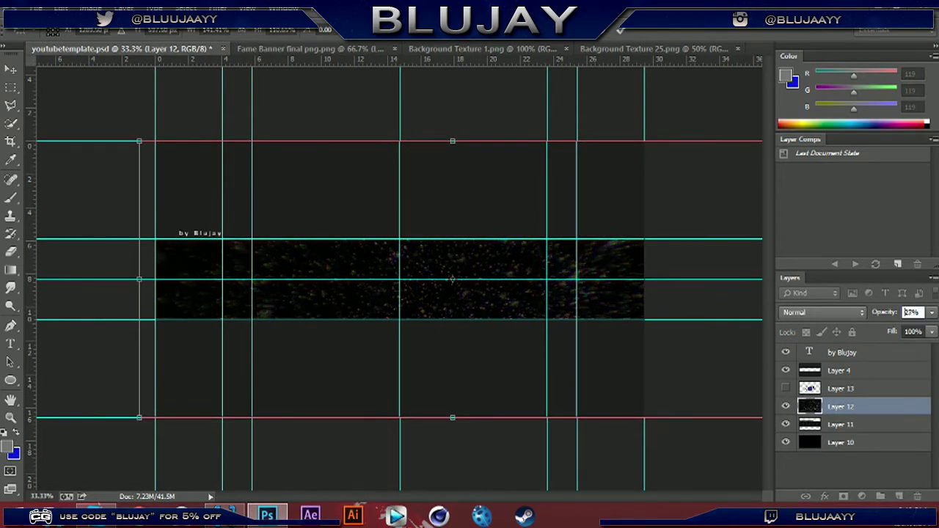
pyautogui.press('Return')
pyautogui.click(786, 388)
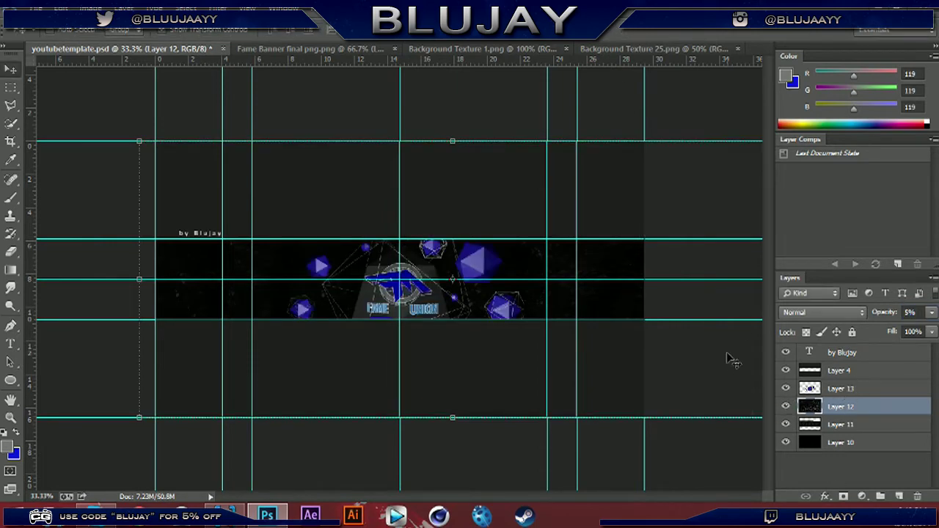
# Step: Open Background Texture 40.png from the Background Textures folder
pyautogui.click(35, 8)
pyautogui.click(44, 31)
pyautogui.moveTo(307, 95); pyautogui.dragTo(308, 251)
pyautogui.scroll(-2, 308, 252)
pyautogui.click(247, 99)
pyautogui.click(472, 304)
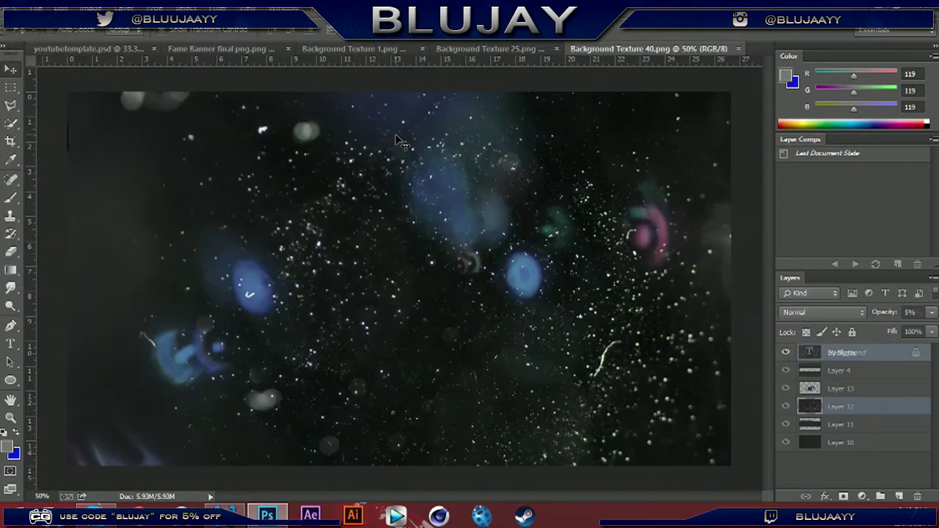
# Step: Copy Background Texture 40 into youtubetemplate.psd below the render, enlarge it to cover the banner strip and set its opacity to 10%
pyautogui.hotkey('ctrl', 'Tab')
pyautogui.hotkey('ctrl', 'v')
pyautogui.hotkey('ctrl', 't')
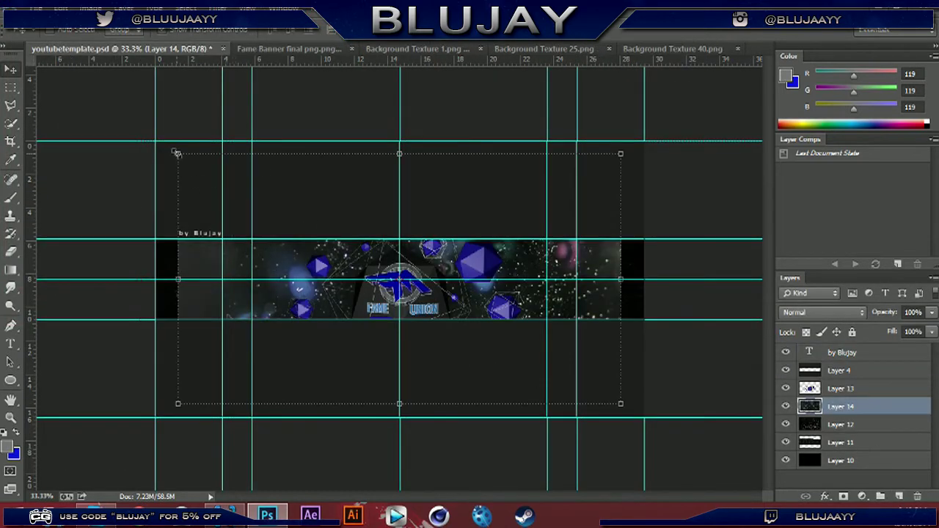
pyautogui.moveTo(539, 356); pyautogui.dragTo(425, 351)
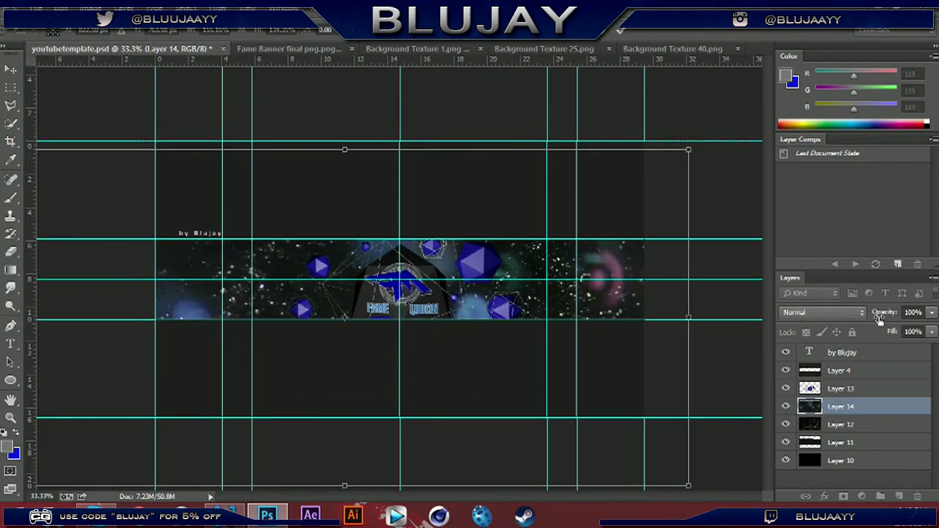
pyautogui.write('15')
pyautogui.press('Return')
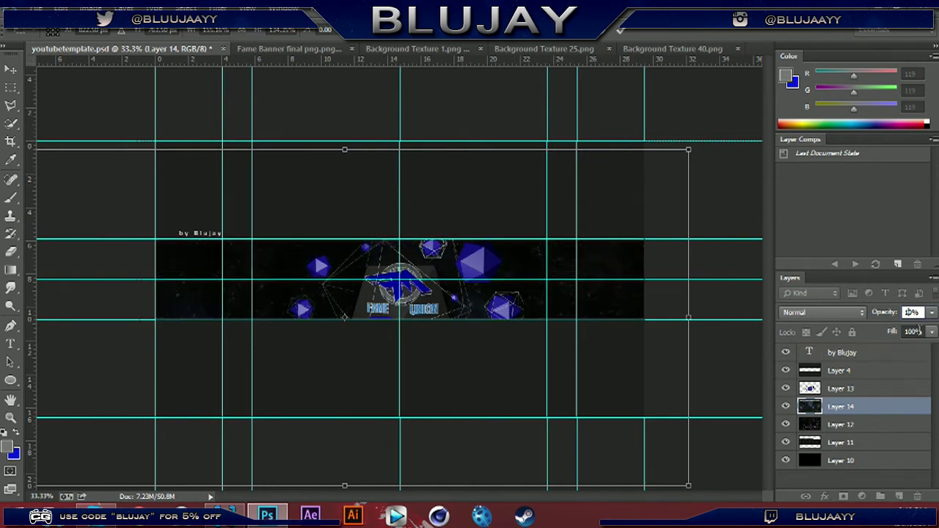
# Step: Hide the guides and set the foreground colour to f1f1f1 for brushing over the logo
pyautogui.press('z')
pyautogui.click(396, 291)
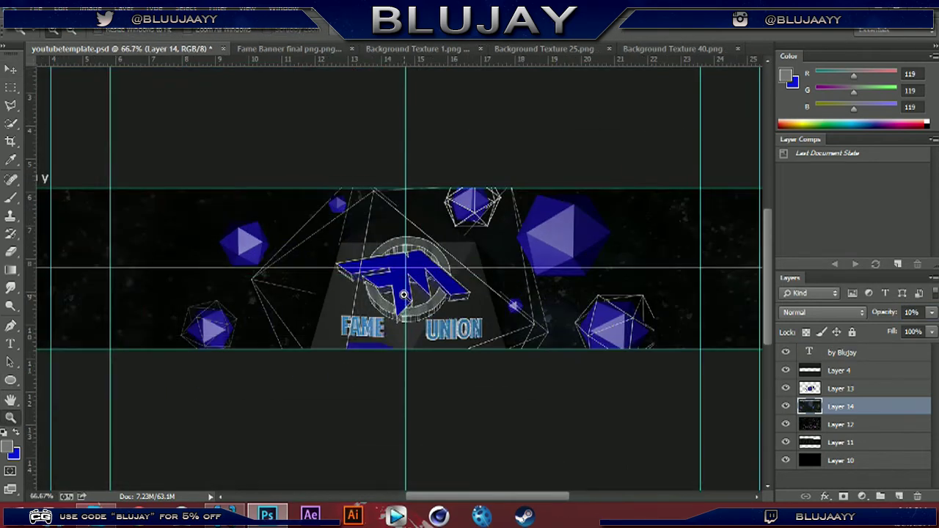
pyautogui.hotkey('ctrl', 'h')
pyautogui.click(10, 197)
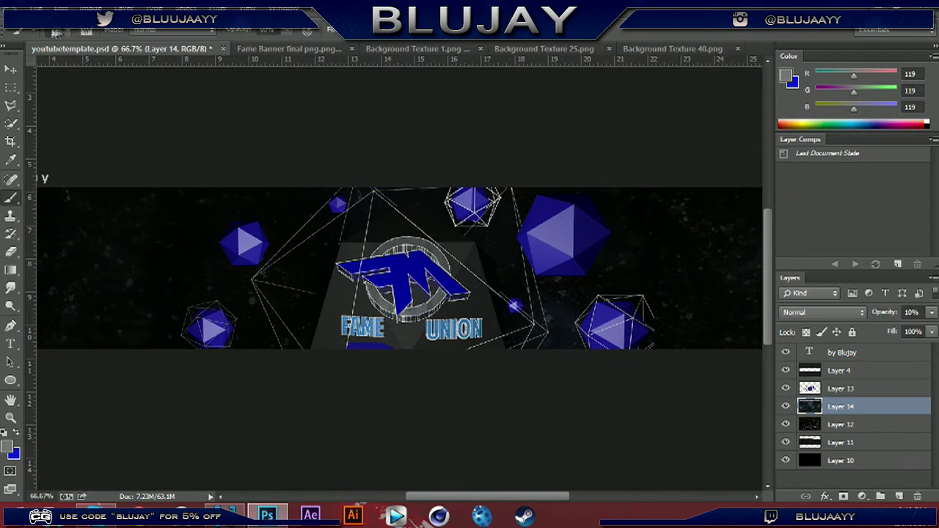
pyautogui.click(58, 33)
pyautogui.click(10, 160)
pyautogui.click(10, 448)
pyautogui.click(479, 221)
pyautogui.click(478, 147)
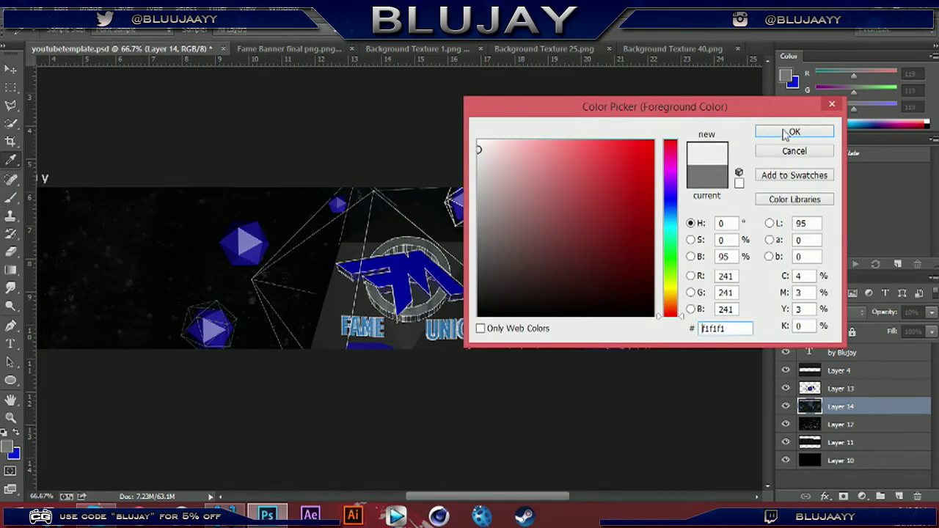
pyautogui.click(794, 131)
# Step: Add a new layer above the render for light brushwork over the logo and reduce its opacity to 10%
pyautogui.hotkey('ctrl', 'shift', 'alt', 'n')
pyautogui.hotkey('ctrl', ']')
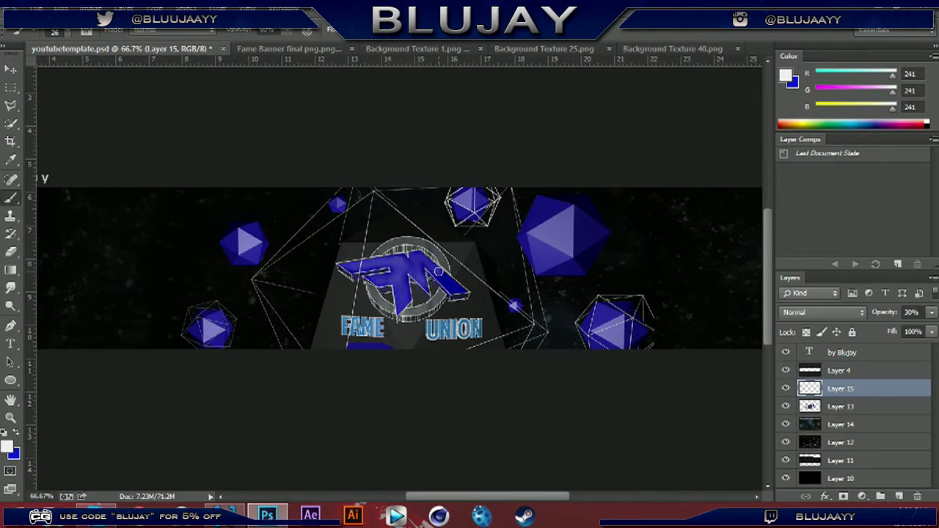
pyautogui.write('20')
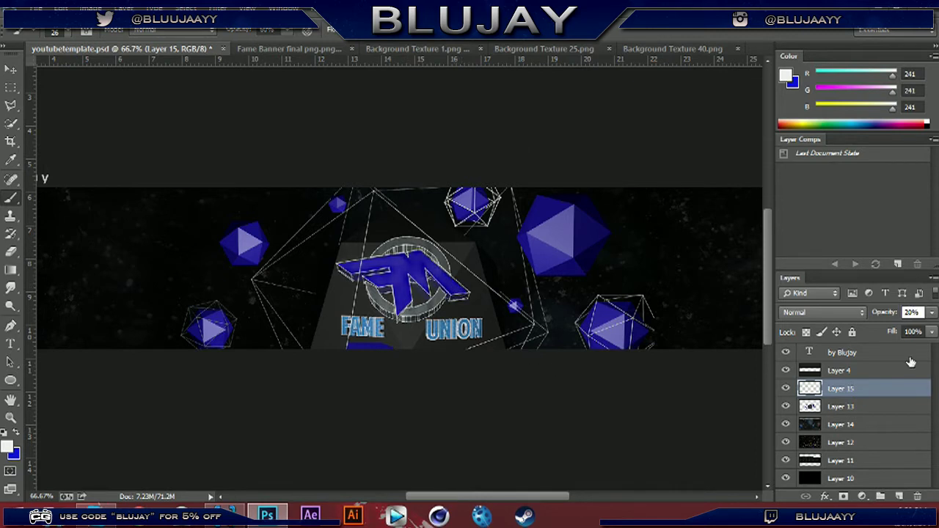
pyautogui.write('10')
# Step: Add another new layer above Layer 15 and set the foreground colour to near-black, RGB 16, 16, 16
pyautogui.click(897, 496)
pyautogui.click(44, 32)
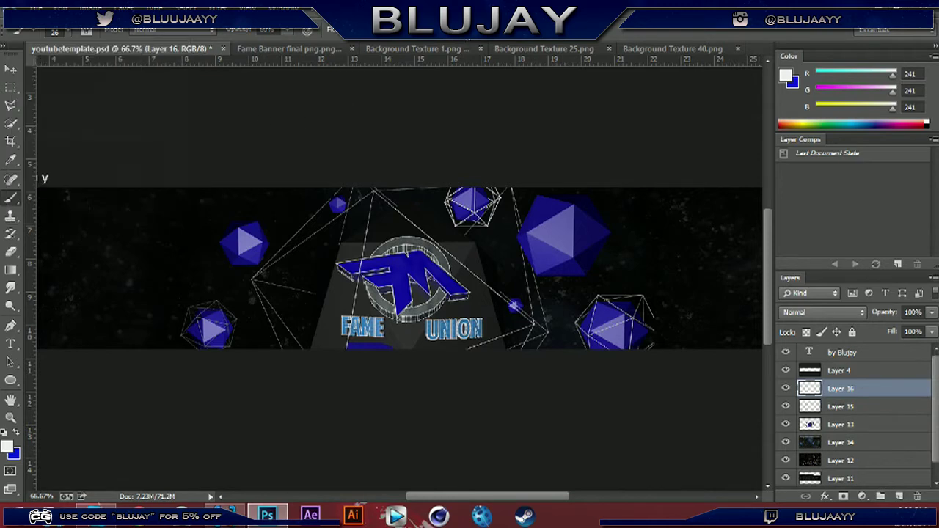
pyautogui.click(9, 448)
pyautogui.click(478, 295)
pyautogui.click(478, 305)
pyautogui.press('Return')
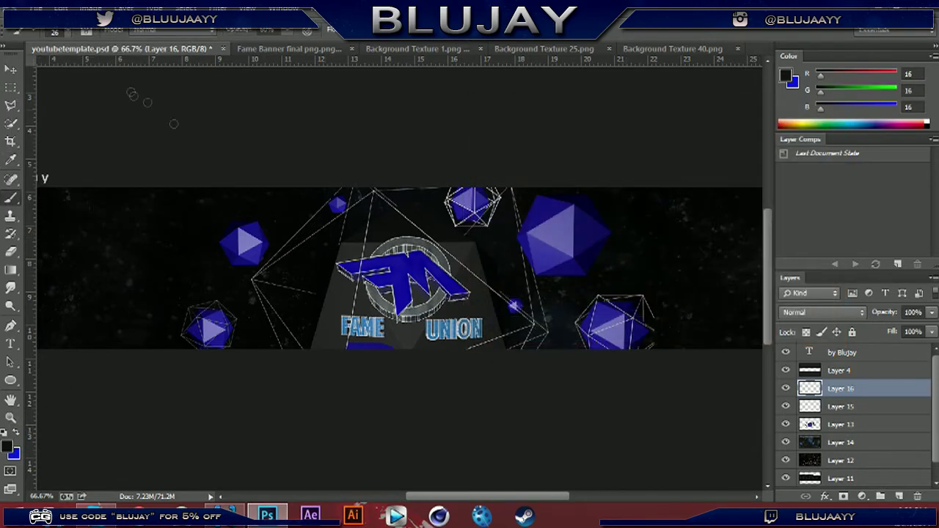
# Step: Brush dark texture over the grey platform around the logo on Layer 16 and set the layer's opacity to 25%
pyautogui.click(56, 34)
pyautogui.press('Return')
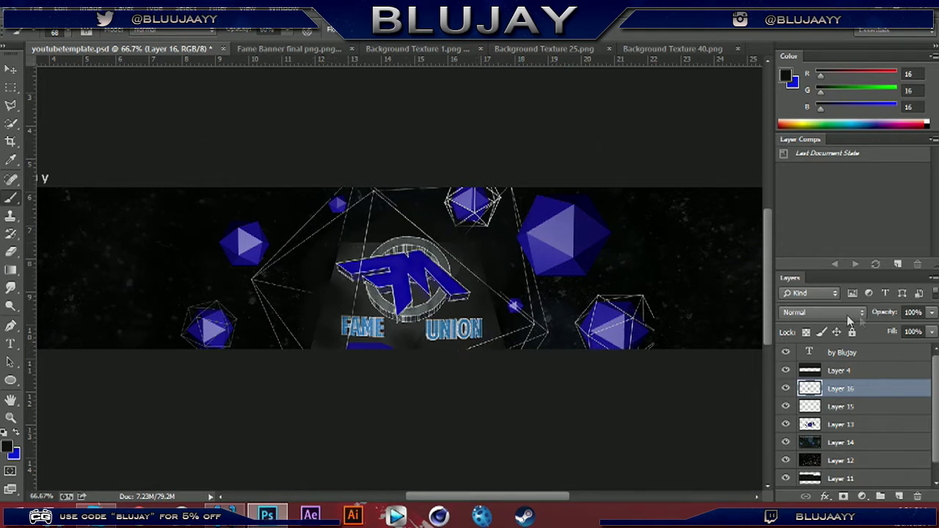
pyautogui.write('25')
pyautogui.press('Return')
# Step: Add Layer 17, choose the Twitter bird brush at 34 px and set the foreground colour to d7d7d7
pyautogui.click(899, 497)
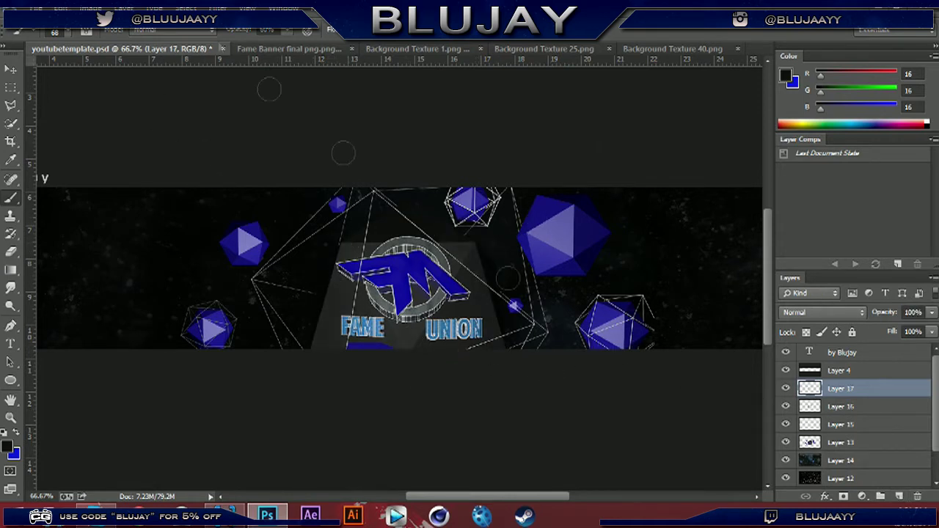
pyautogui.click(55, 33)
pyautogui.moveTo(154, 136); pyautogui.dragTo(154, 179)
pyautogui.click(92, 184)
pyautogui.moveTo(126, 74)
pyautogui.mouseDown()
pyautogui.moveTo(107, 73)
pyautogui.moveTo(96, 90)
pyautogui.mouseUp()
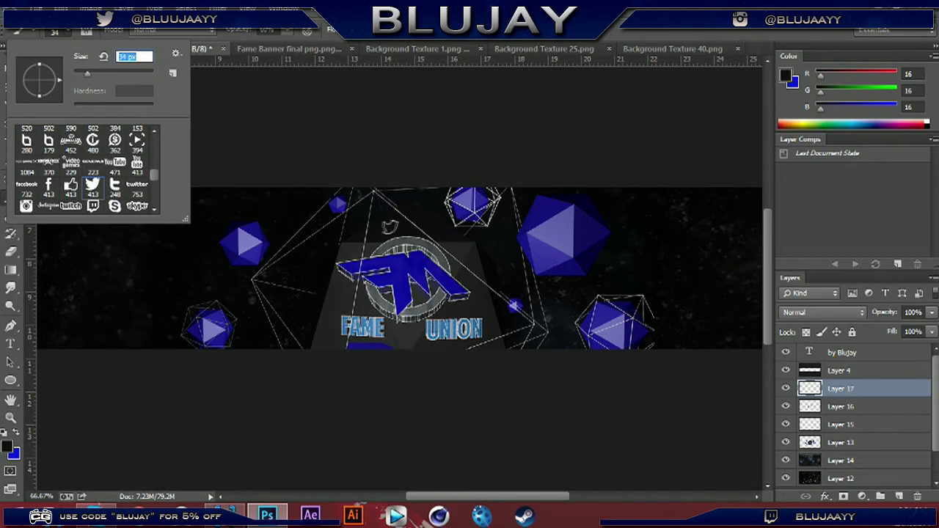
pyautogui.press('Return')
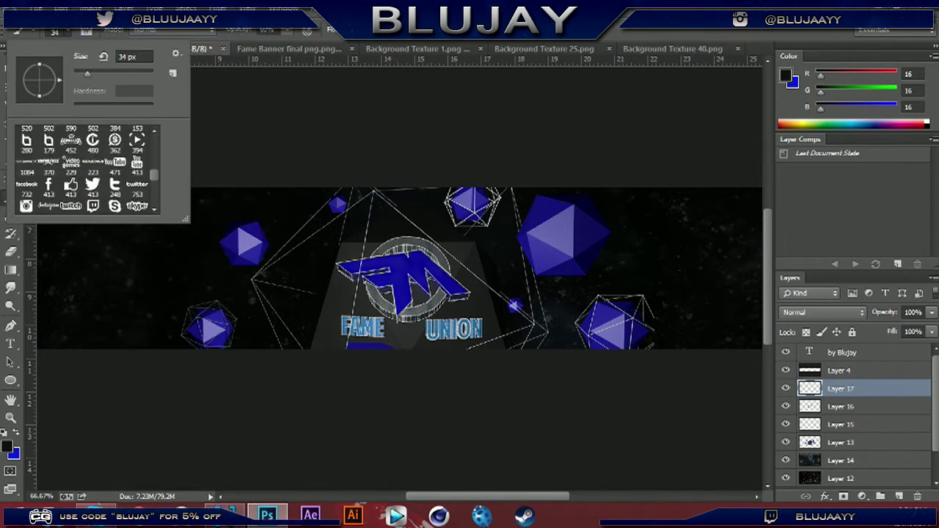
pyautogui.write('d7d7d7')
pyautogui.press('Return')
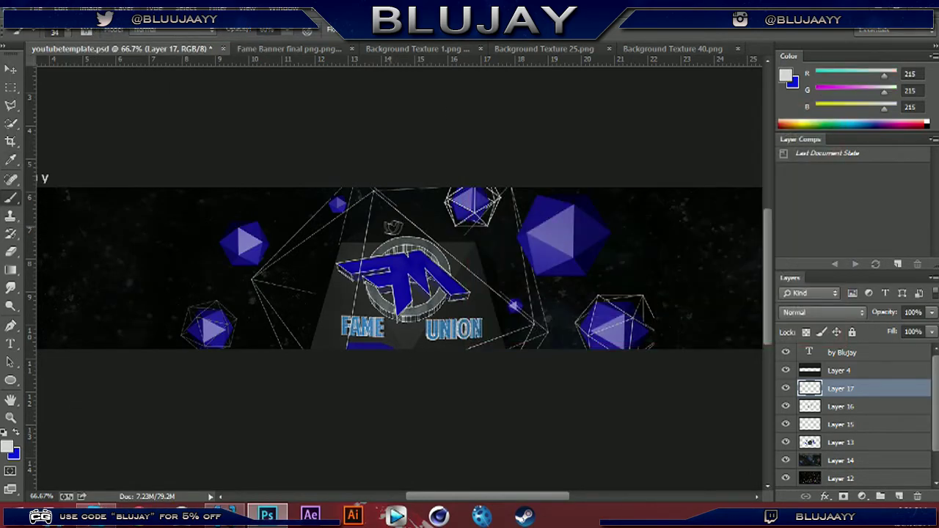
# Step: Stamp a Twitter icon and a 33 px YouTube icon side by side above the logo on Layer 17
pyautogui.rightClick(163, 167)
pyautogui.click(26, 192)
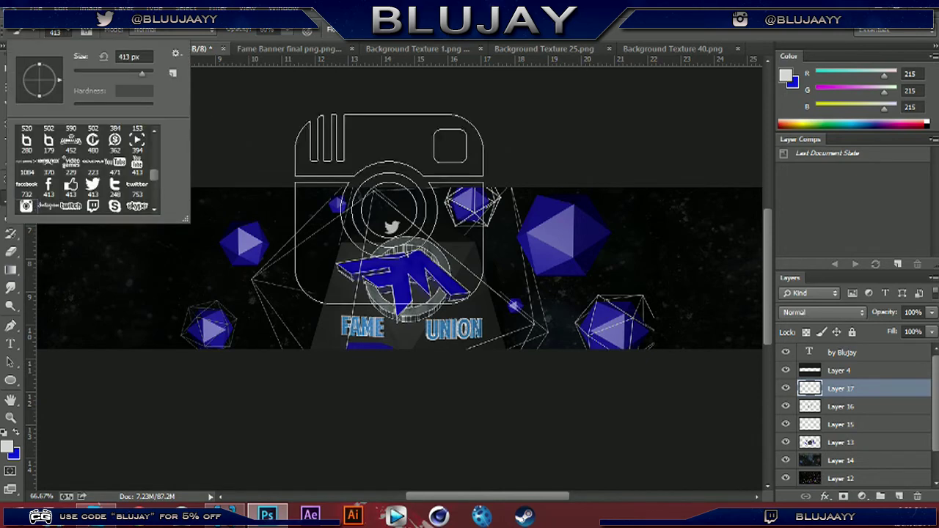
pyautogui.moveTo(124, 73); pyautogui.dragTo(90, 72)
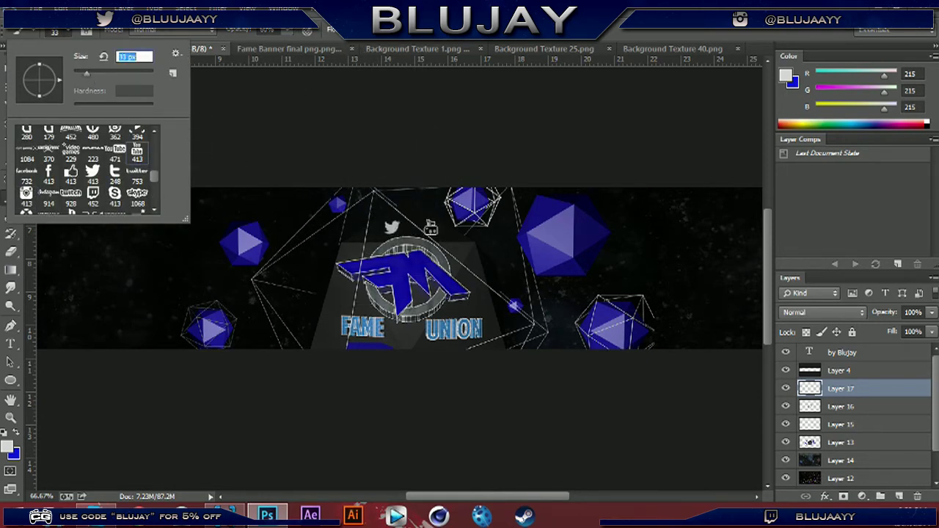
pyautogui.press('Return')
pyautogui.hotkey('alt', 'e')
pyautogui.press('F5')
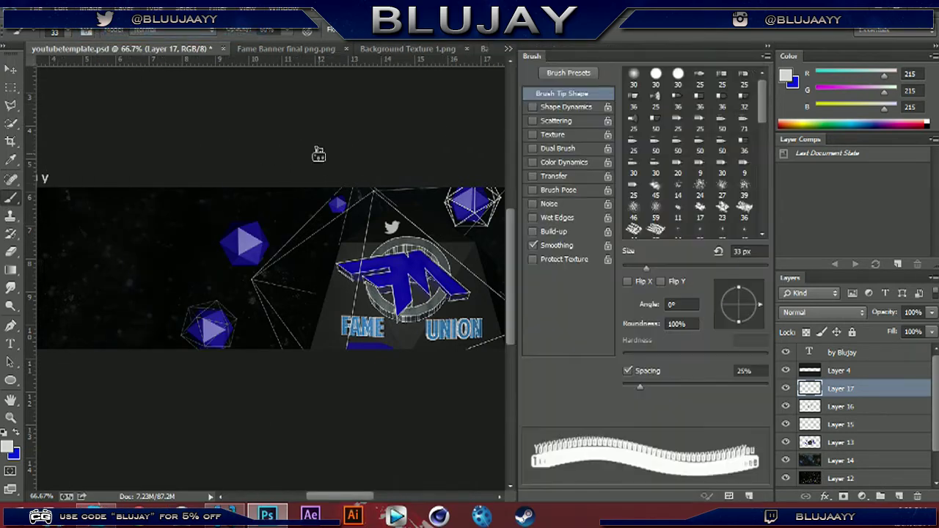
pyautogui.press('F5')
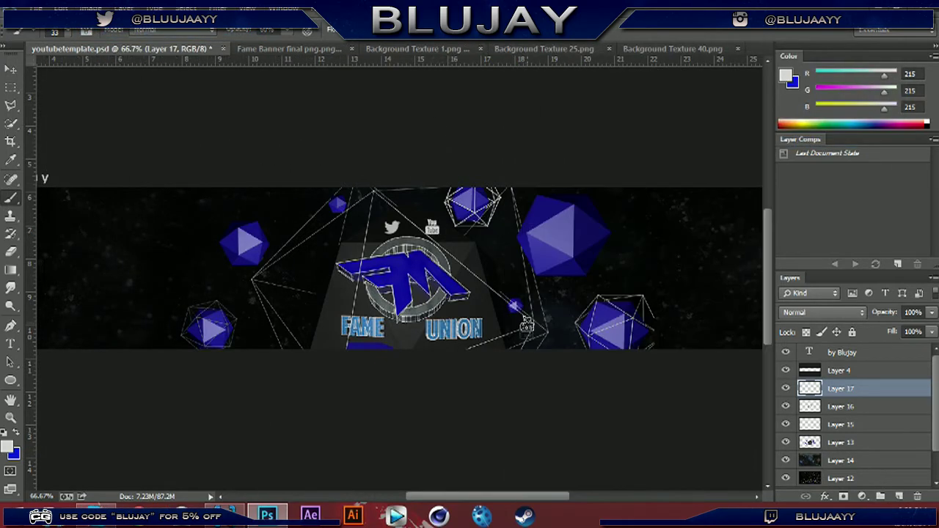
# Step: Remove the Twitter and YouTube icons above the logo and add a new empty layer, Layer 18
pyautogui.click(916, 496)
pyautogui.press('Escape')
pyautogui.hotkey('ctrl', 'shift', 'alt', 'n')
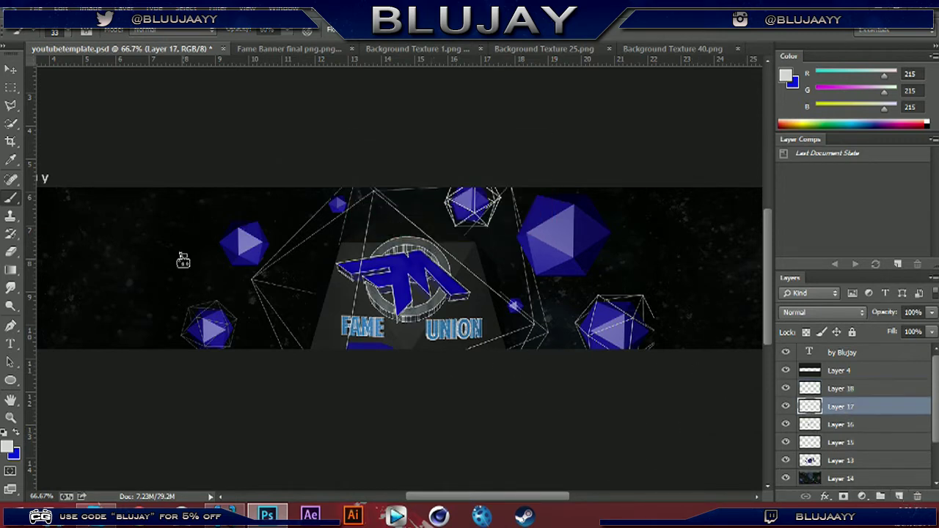
# Step: Stamp a 31 px Twitter icon onto the polyhedron at the logo's upper left on Layer 17
pyautogui.click(54, 32)
pyautogui.click(92, 173)
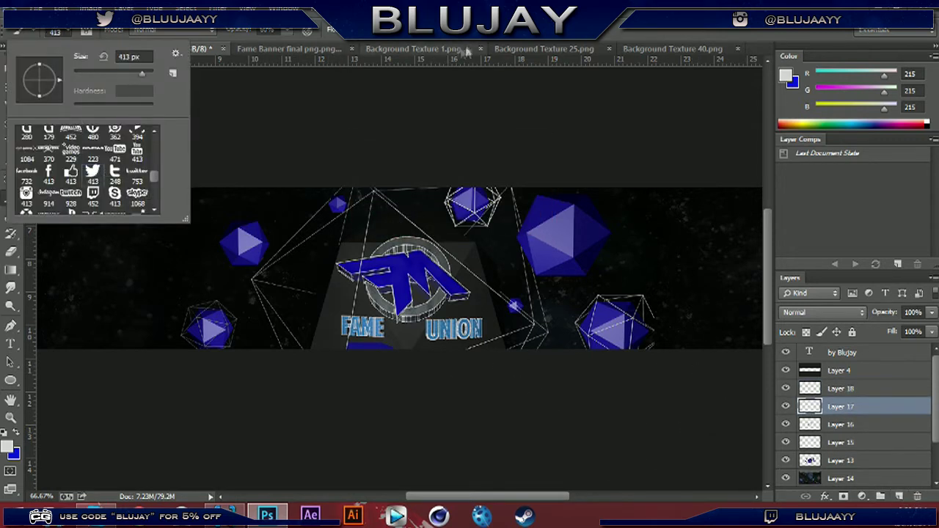
pyautogui.click(247, 242)
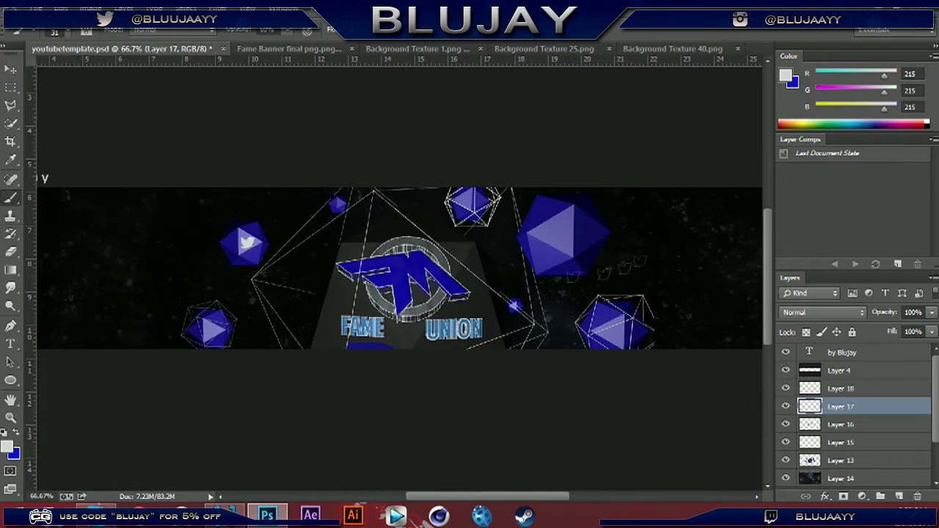
# Step: Try a 47 px Twitter icon on the large polyhedron to the logo's right, then delete Layer 17
pyautogui.click(66, 33)
pyautogui.scroll(5, 153, 172)
pyautogui.scroll(-3, 153, 171)
pyautogui.moveTo(152, 172)
pyautogui.mouseDown()
pyautogui.moveTo(154, 203)
pyautogui.moveTo(154, 176)
pyautogui.mouseUp()
pyautogui.click(137, 177)
pyautogui.moveTo(132, 75); pyautogui.dragTo(98, 74)
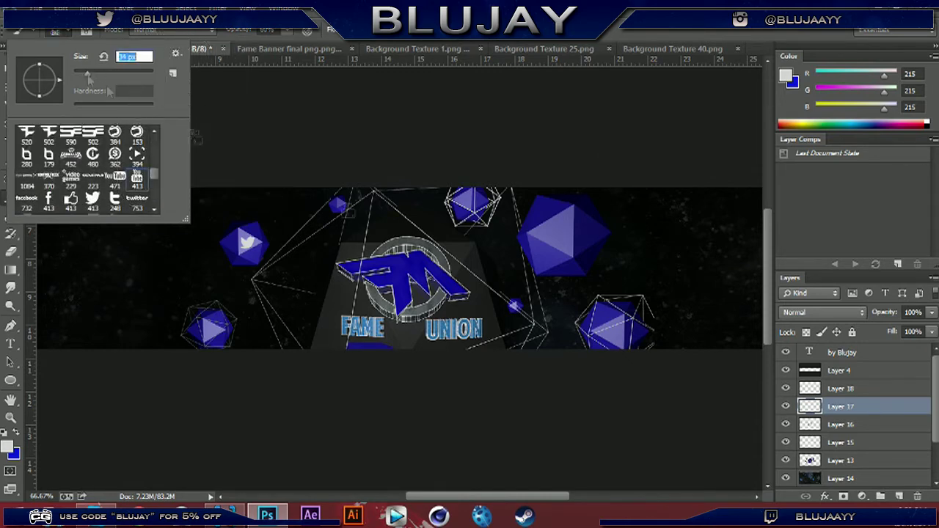
pyautogui.click(92, 198)
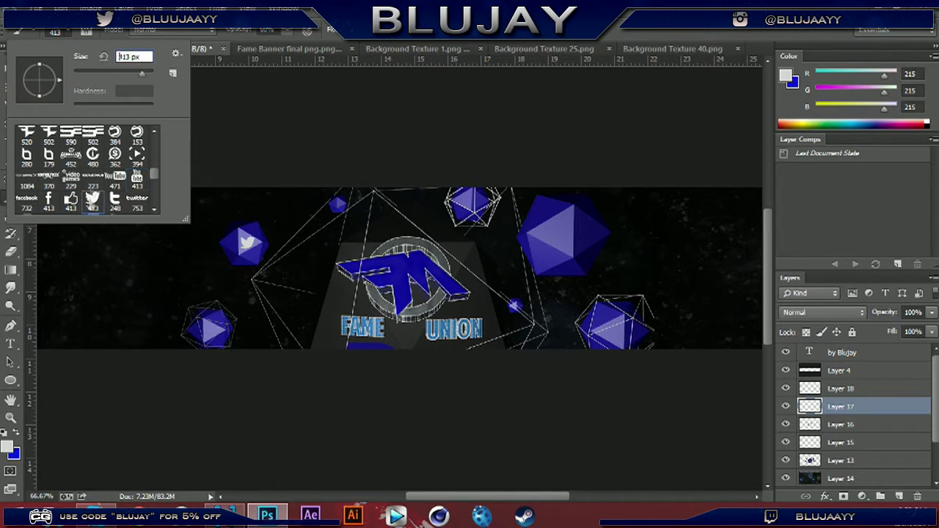
pyautogui.write('47')
pyautogui.press('Return')
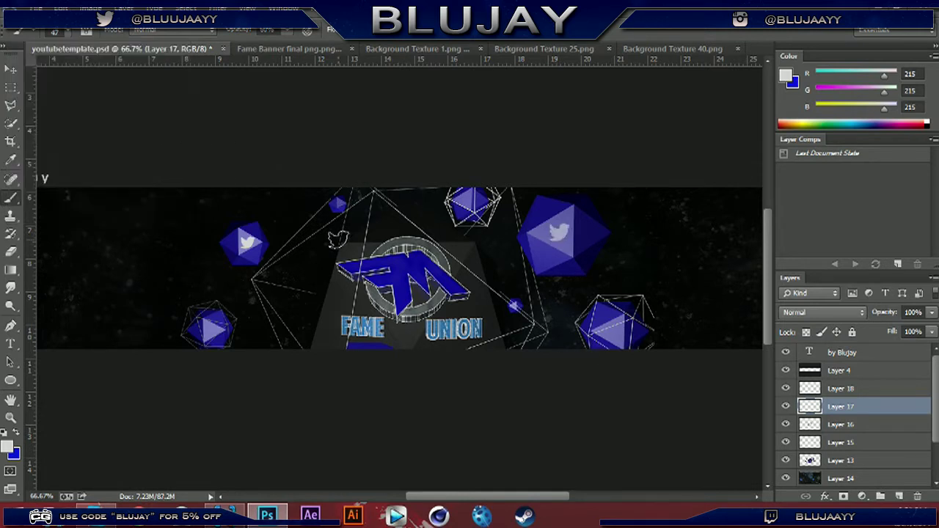
pyautogui.click(917, 496)
pyautogui.press('Return')
# Step: Stamp a white (ffffff) 54 px Twitter icon onto the large polyhedron right of the logo on Layer 18
pyautogui.click(840, 388)
pyautogui.click(54, 31)
pyautogui.moveTo(95, 73); pyautogui.dragTo(96, 73)
pyautogui.press('Return')
pyautogui.click(9, 447)
pyautogui.write('ffffff')
pyautogui.press('Return')
pyautogui.click(559, 231)
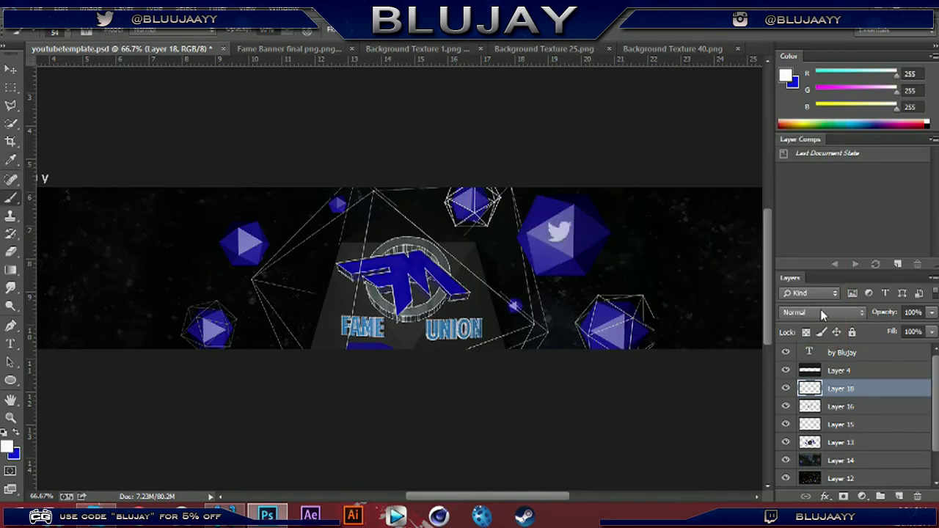
# Step: Fit the whole banner in the window to examine its overall composition
pyautogui.press('v')
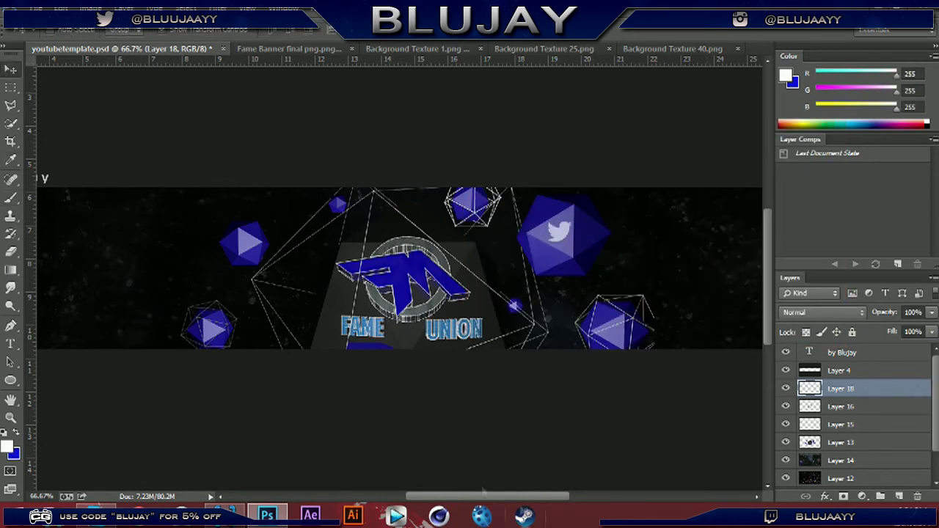
pyautogui.click(10, 416)
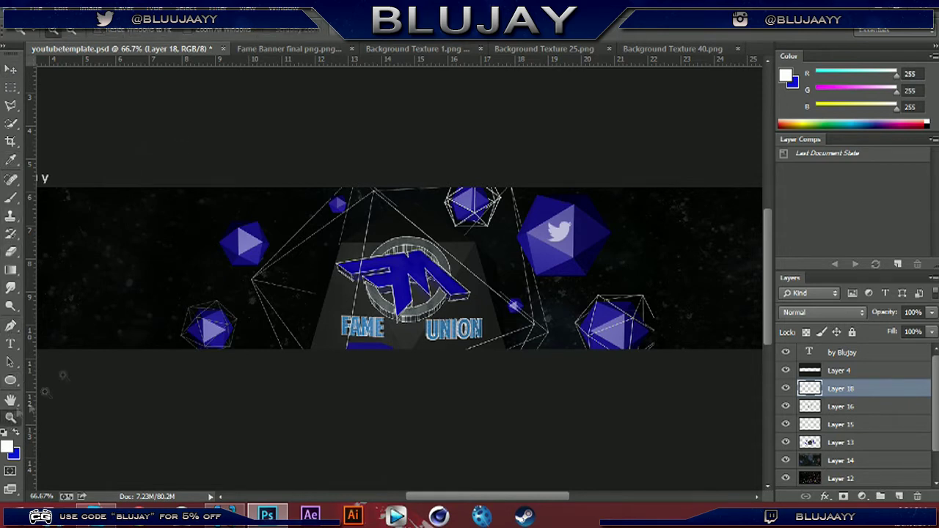
pyautogui.click(413, 33)
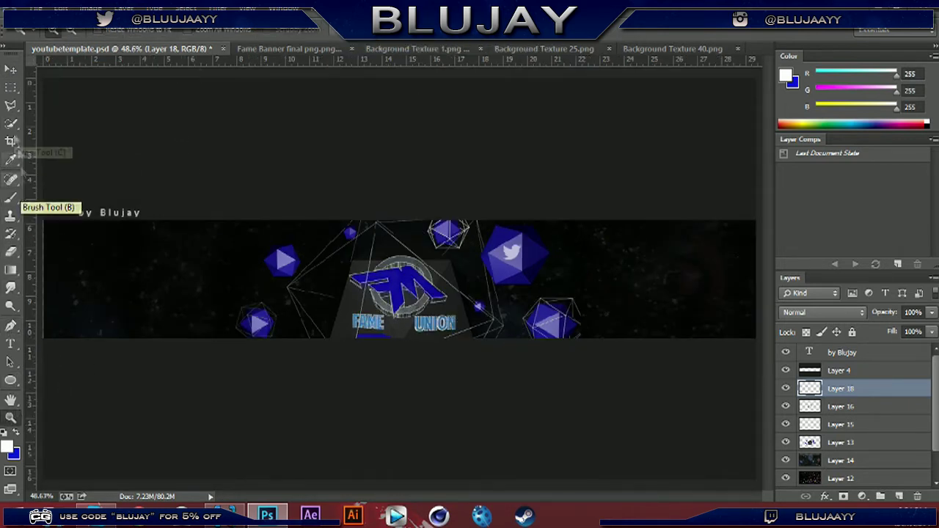
# Step: Try a thin pen-drawn bar extending from the Twitter icon on Layer 18, filled with the background color
pyautogui.click(10, 325)
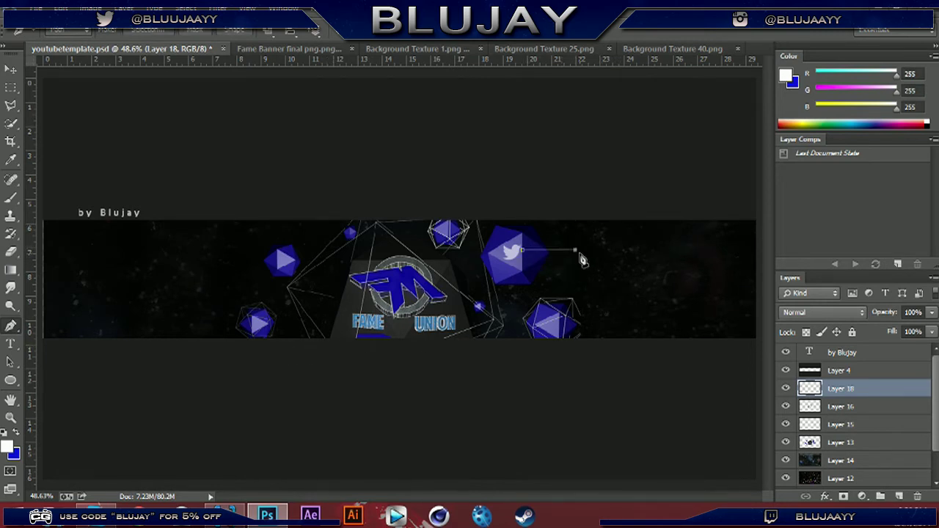
pyautogui.rightClick(525, 255)
pyautogui.click(586, 277)
pyautogui.click(505, 135)
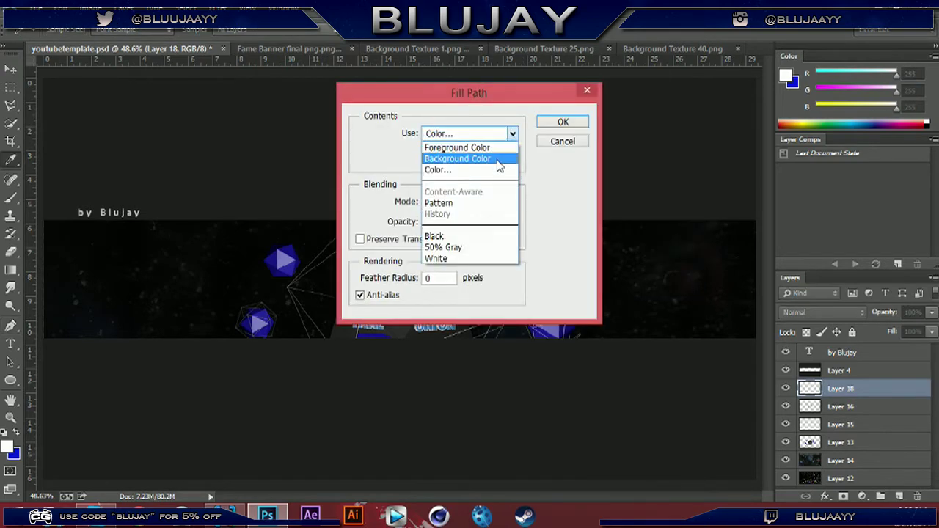
pyautogui.click(491, 159)
pyautogui.click(563, 122)
# Step: Undo the thin blue bar's fill and its path beside the Twitter icon
pyautogui.rightClick(556, 264)
pyautogui.click(554, 264)
pyautogui.rightClick(555, 264)
pyautogui.press('Escape')
pyautogui.click(63, 8)
pyautogui.click(95, 35)
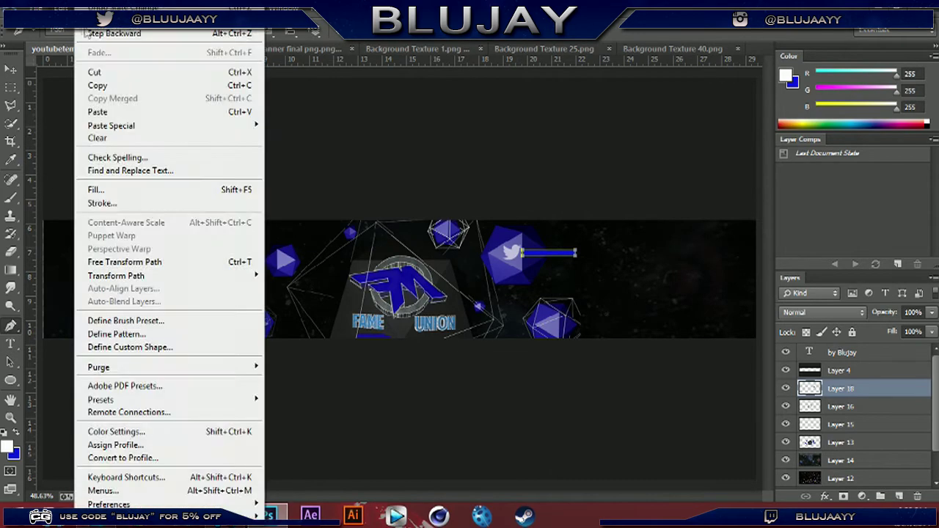
pyautogui.hotkey('alt', 'e')
pyautogui.press('Escape')
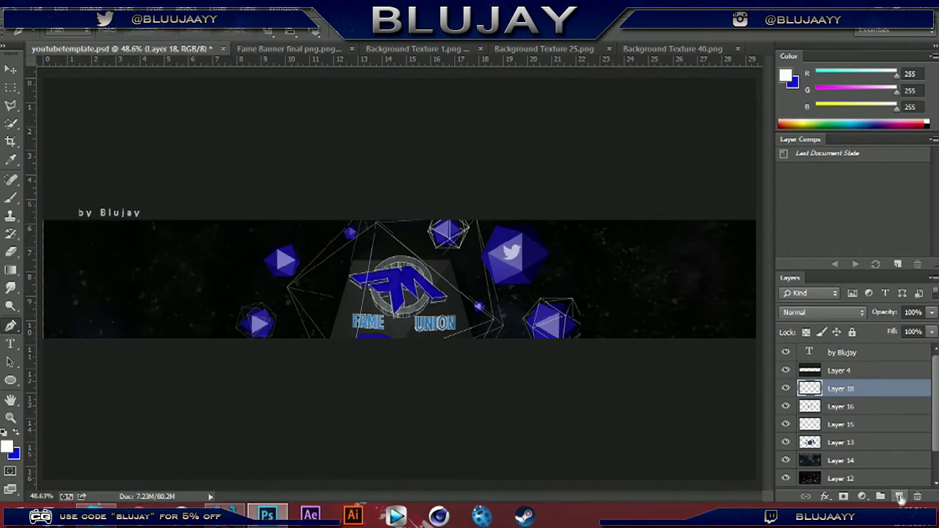
# Step: Add a new layer above Layer 18 and set the foreground color to black
pyautogui.click(898, 496)
pyautogui.click(10, 447)
pyautogui.click(478, 315)
pyautogui.click(783, 136)
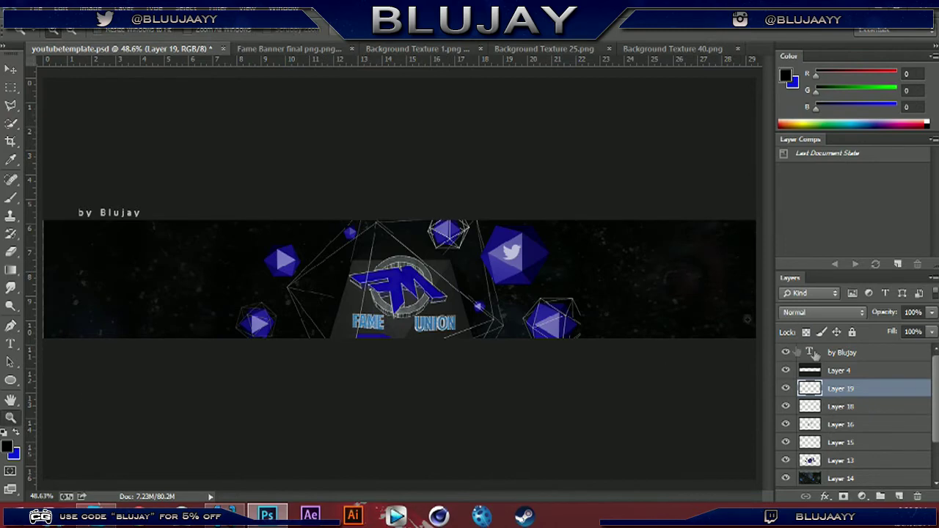
# Step: Try straight horizontal Pen path segments starting from the Twitter polyhedron's light face, undoing each one
pyautogui.scroll(5, 566, 264)
pyautogui.click(11, 328)
pyautogui.click(407, 176)
pyautogui.hscroll(5, 701, 180)
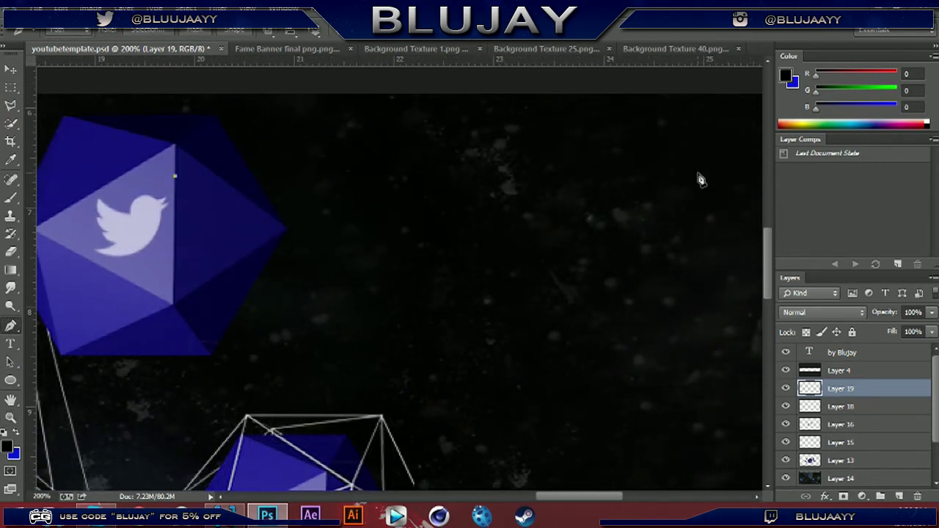
pyautogui.click(734, 176)
pyautogui.hscroll(2, 733, 176)
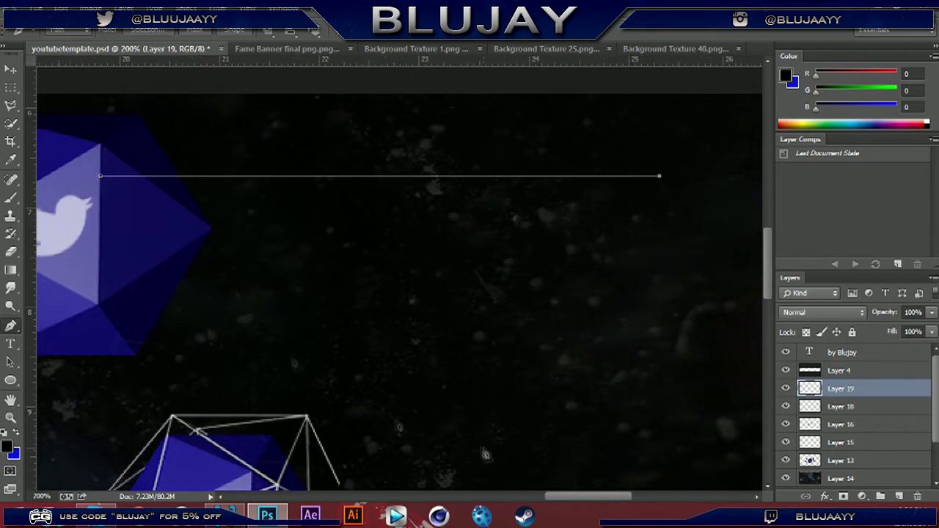
pyautogui.hotkey('ctrl', 'alt', 'z')
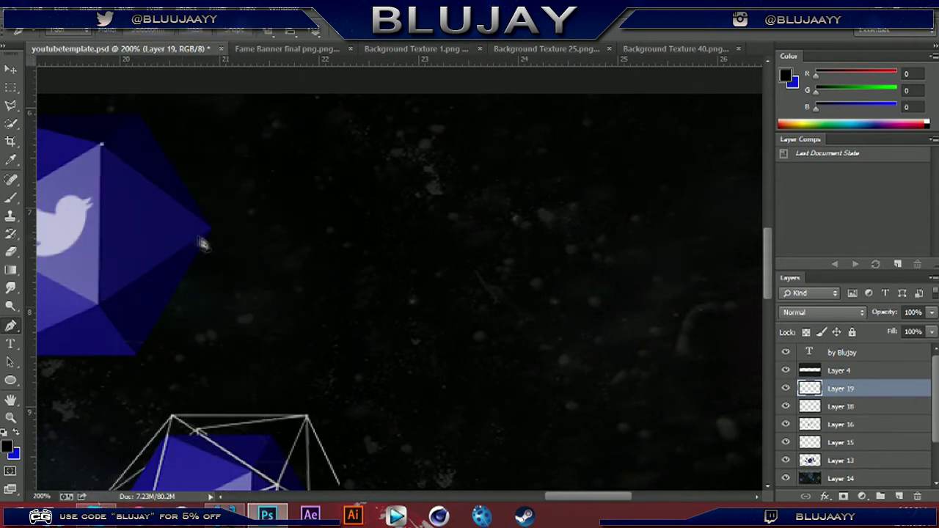
pyautogui.keyDown('shift'); pyautogui.click(667, 145); pyautogui.keyUp('shift')
pyautogui.hotkey('ctrl', 'alt', 'z')
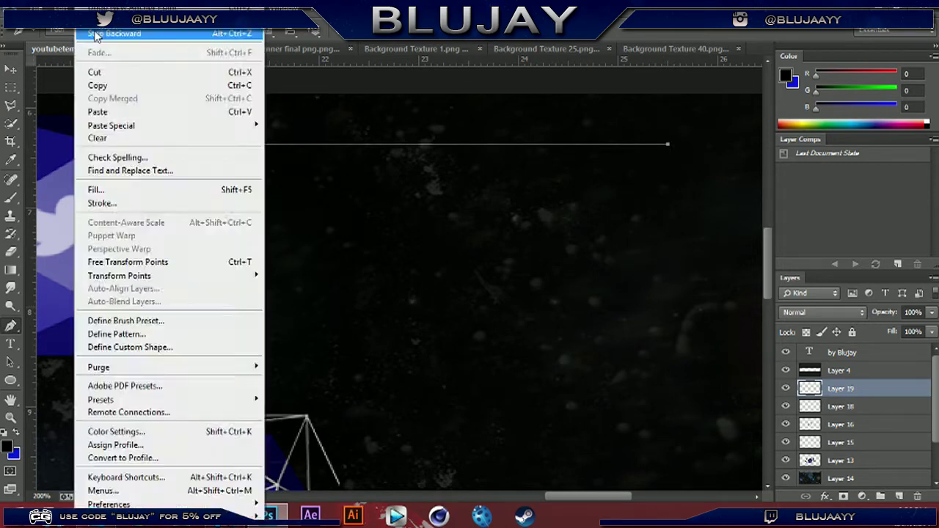
# Step: Draw a closed rectangular path from the light face's vertical edge across the empty background and fill it blue on Layer 19
pyautogui.keyDown('shift'); pyautogui.click(102, 309); pyautogui.keyUp('shift')
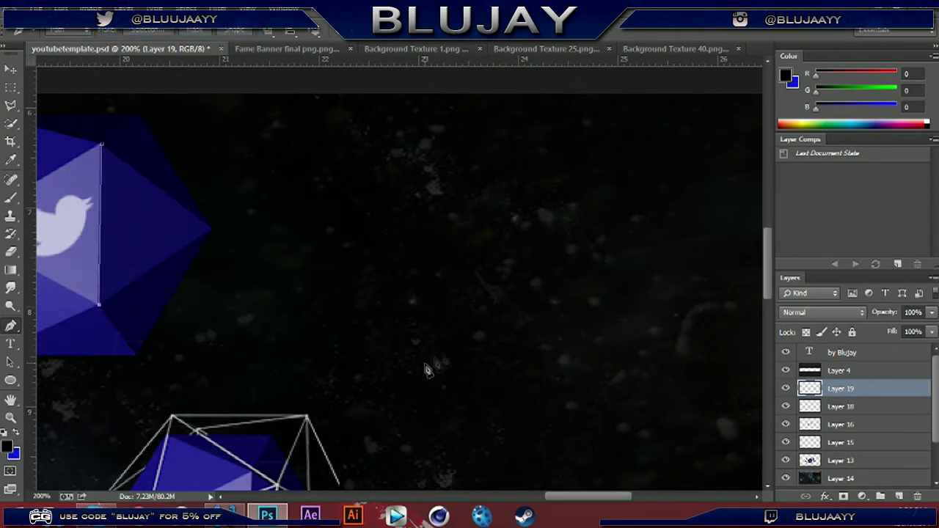
pyautogui.keyDown('shift'); pyautogui.click(720, 304); pyautogui.keyUp('shift')
pyautogui.keyDown('shift'); pyautogui.click(719, 139); pyautogui.keyUp('shift')
pyautogui.click(101, 144)
pyautogui.rightClick(447, 202)
pyautogui.click(501, 286)
pyautogui.click(553, 128)
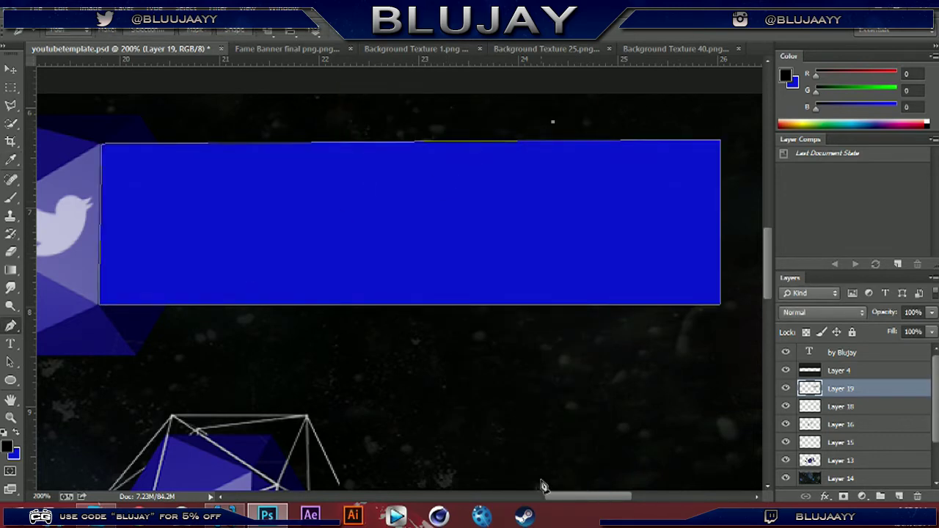
# Step: Hide Layer 19 and delete the rectangular path
pyautogui.hscroll(-5, 553, 220)
pyautogui.click(786, 388)
pyautogui.rightClick(463, 204)
pyautogui.click(492, 222)
# Step: Trace the triangular face beside the Twitter icon, fill it with blue on a new layer, and delete the path
pyautogui.click(371, 144)
pyautogui.click(481, 229)
pyautogui.click(369, 304)
pyautogui.click(371, 145)
pyautogui.rightClick(396, 189)
pyautogui.click(897, 496)
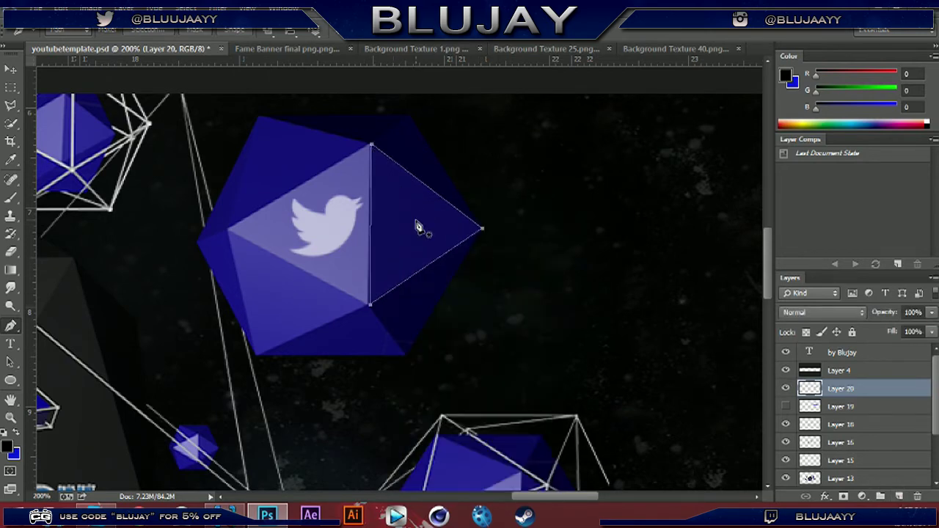
pyautogui.rightClick(416, 224)
pyautogui.click(454, 275)
pyautogui.click(561, 122)
pyautogui.rightClick(405, 222)
pyautogui.click(451, 225)
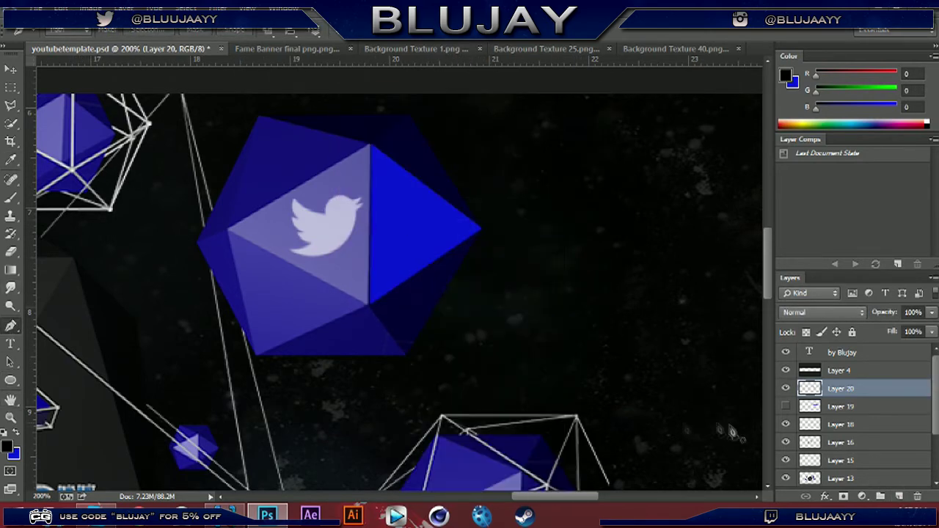
# Step: Show Layer 19 again and move the blue triangle onto the bar's far end as an arrow tip
pyautogui.press('v')
pyautogui.moveTo(522, 281); pyautogui.dragTo(628, 499)
pyautogui.moveTo(601, 220); pyautogui.dragTo(698, 223)
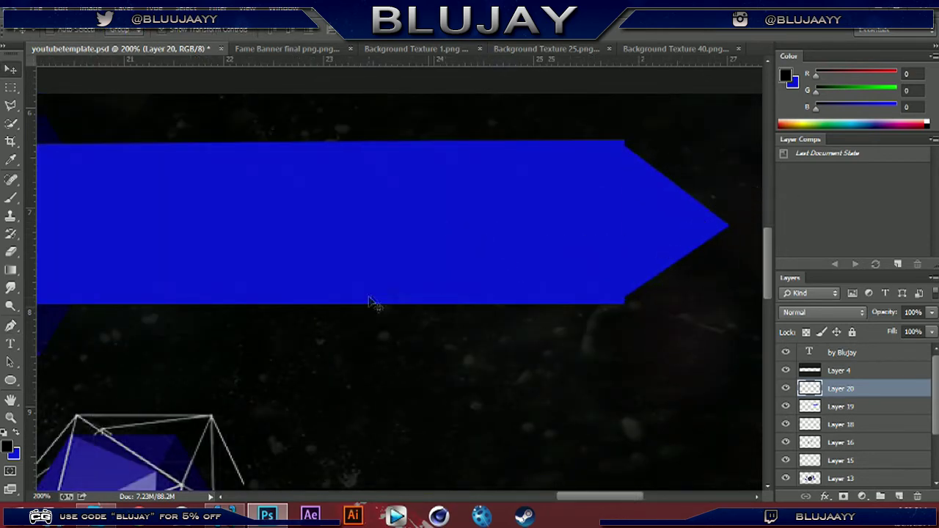
# Step: Select the bar's excess corner below the arrow tip with the Polygonal Lasso and delete it from Layer 19
pyautogui.click(11, 106)
pyautogui.click(726, 227)
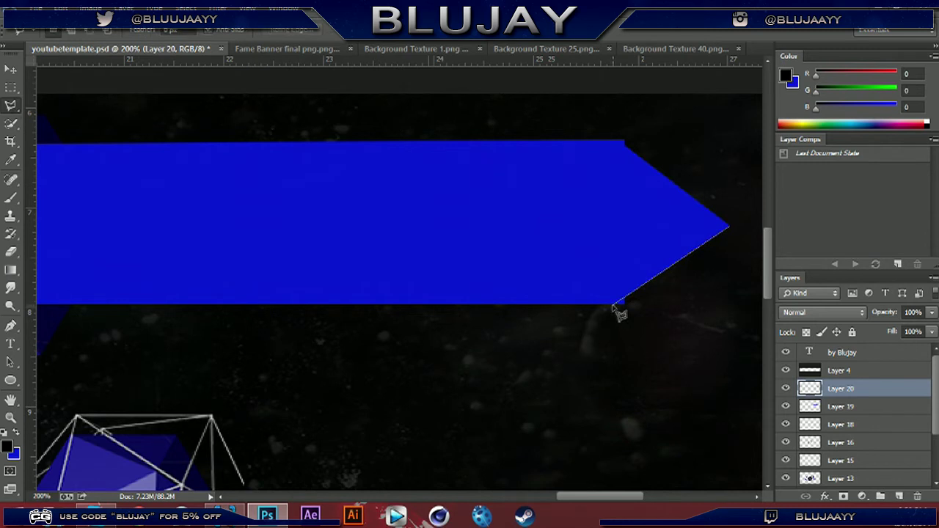
pyautogui.click(610, 305)
pyautogui.click(649, 328)
pyautogui.click(755, 292)
pyautogui.click(727, 229)
pyautogui.press('Delete')
pyautogui.hotkey('ctrl', 'd')
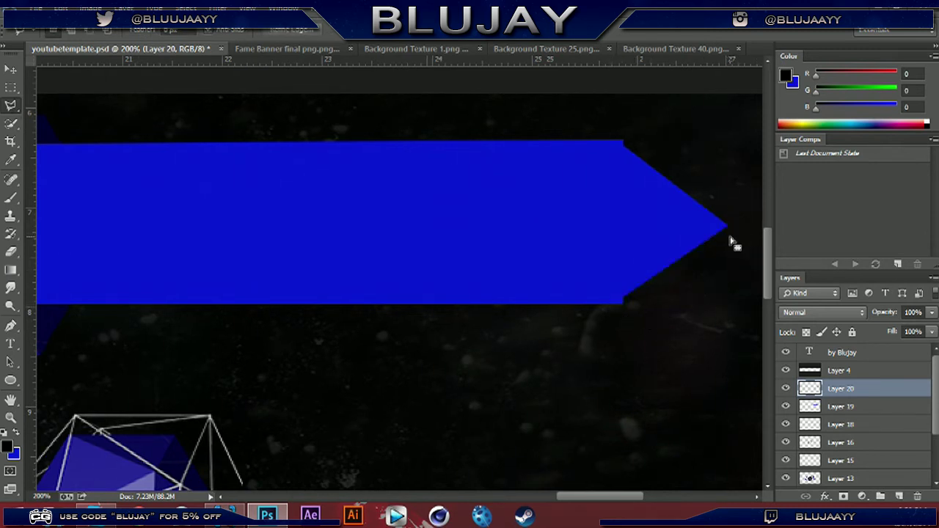
pyautogui.hotkey('alt', '[')
pyautogui.click(674, 308)
pyautogui.press('Delete')
pyautogui.hotkey('ctrl', 'd')
# Step: Select and delete the excess corner above the arrow tip on Layer 19, then clear the selection
pyautogui.click(726, 225)
pyautogui.click(607, 134)
pyautogui.click(654, 121)
pyautogui.click(727, 224)
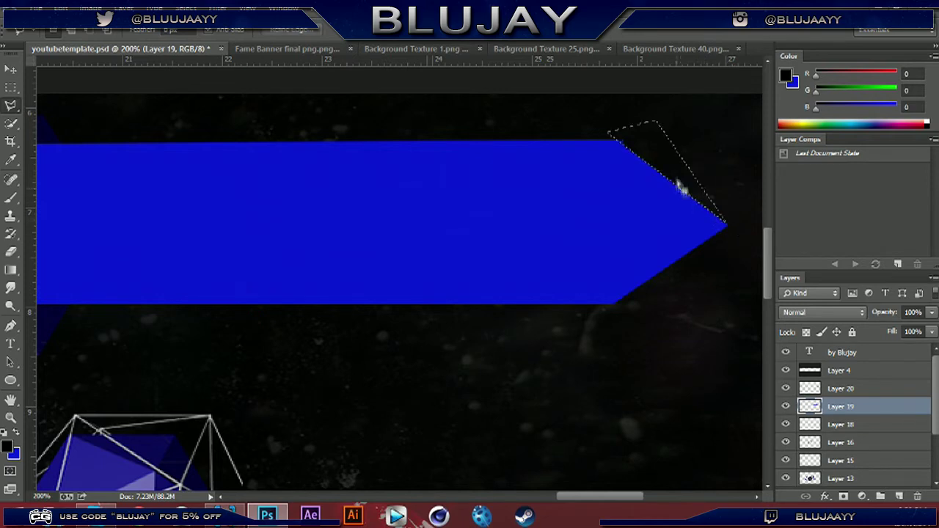
pyautogui.press('Delete')
pyautogui.press('Return')
# Step: Merge the arrow tip on Layer 20 down into Layer 19
pyautogui.press('v')
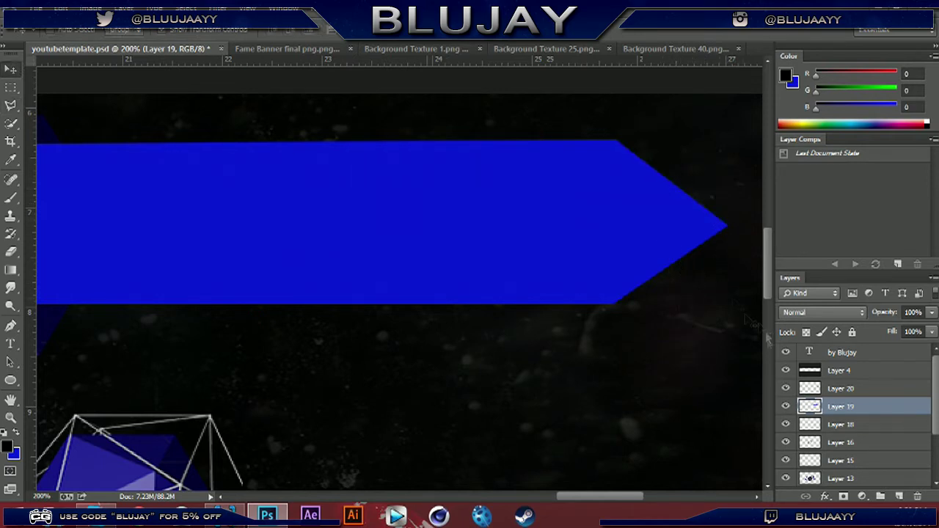
pyautogui.rightClick(843, 388)
pyautogui.click(697, 382)
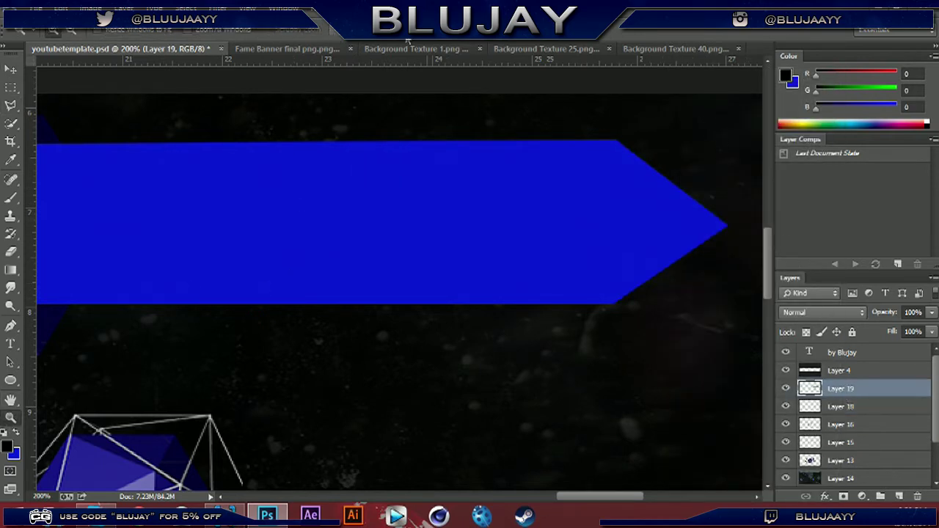
# Step: Apply a dark navy Color Overlay to the arrow bar on Layer 19
pyautogui.hotkey('ctrl', '0')
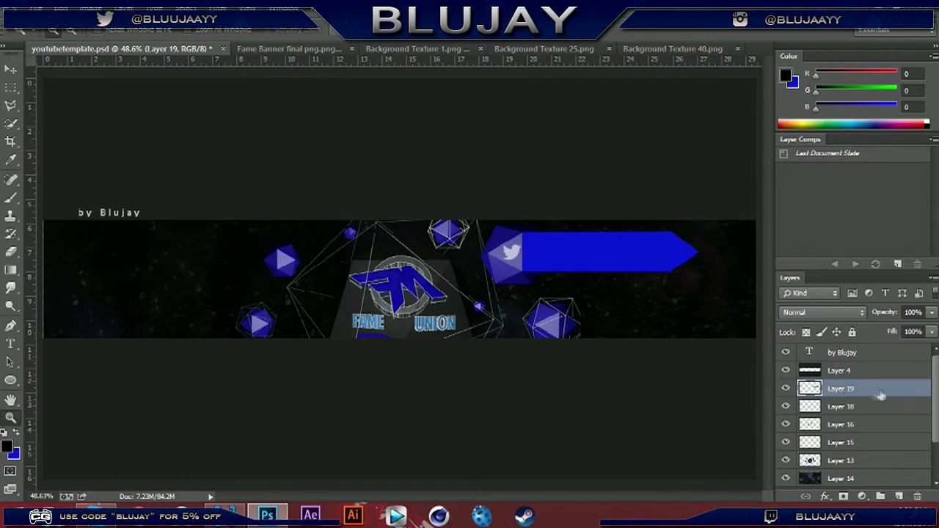
pyautogui.doubleClick(905, 397)
pyautogui.click(299, 312)
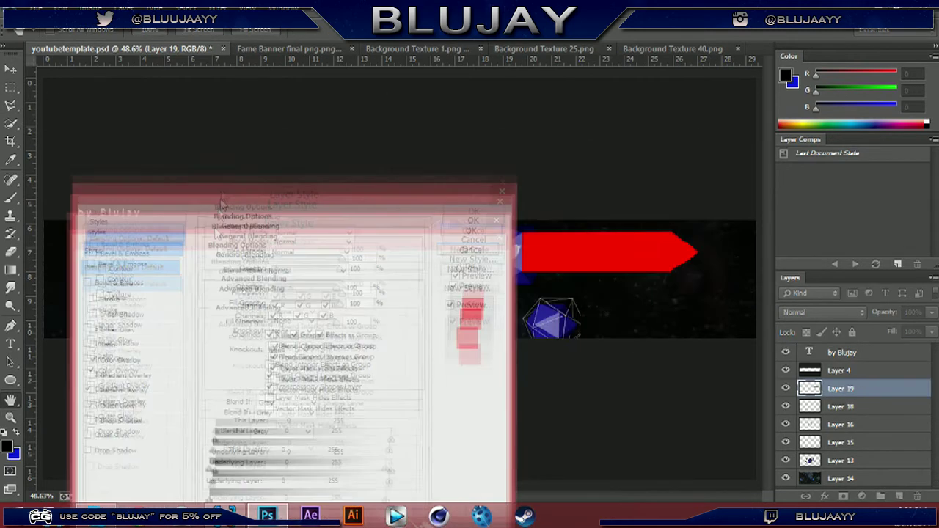
pyautogui.click(334, 201)
pyautogui.click(670, 208)
pyautogui.press('Return')
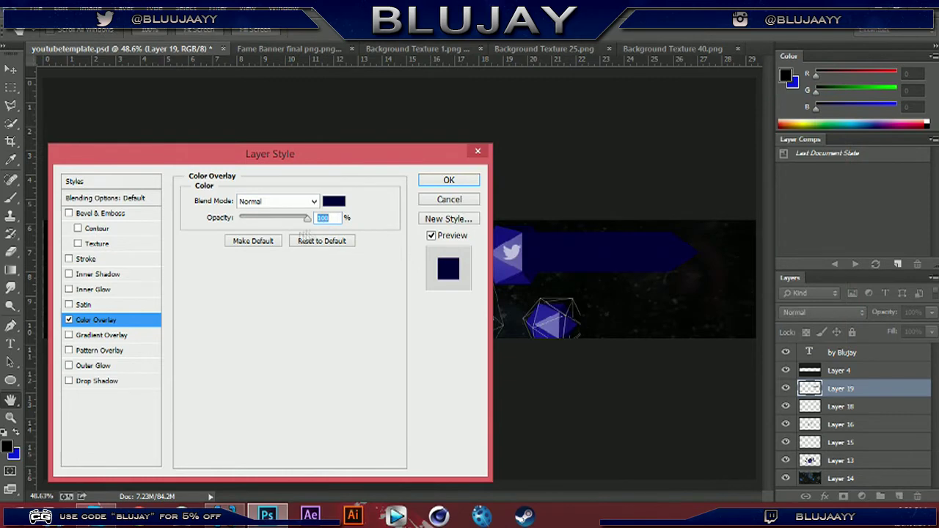
pyautogui.click(449, 180)
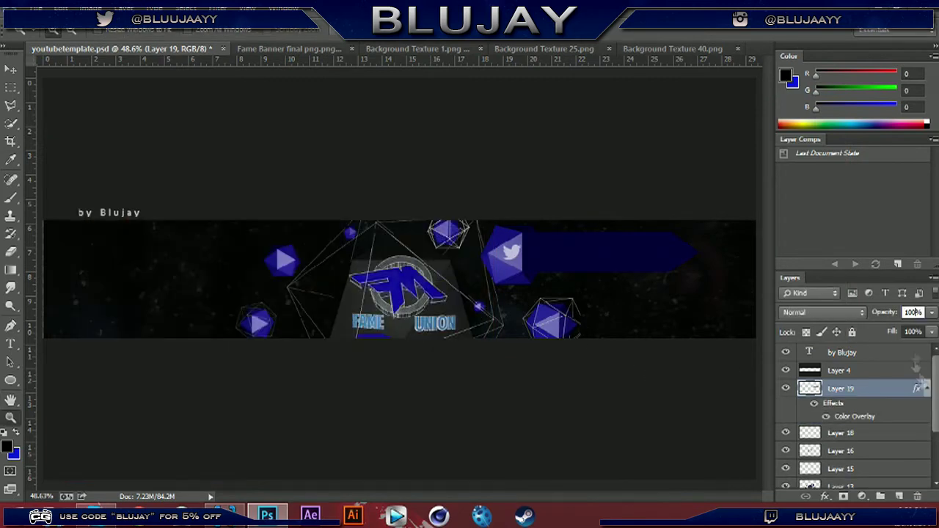
pyautogui.doubleClick(883, 388)
pyautogui.click(67, 259)
pyautogui.press('Escape')
# Step: Set Layer 19's opacity to 50% and keep its fill at 100%
pyautogui.press('Tab')
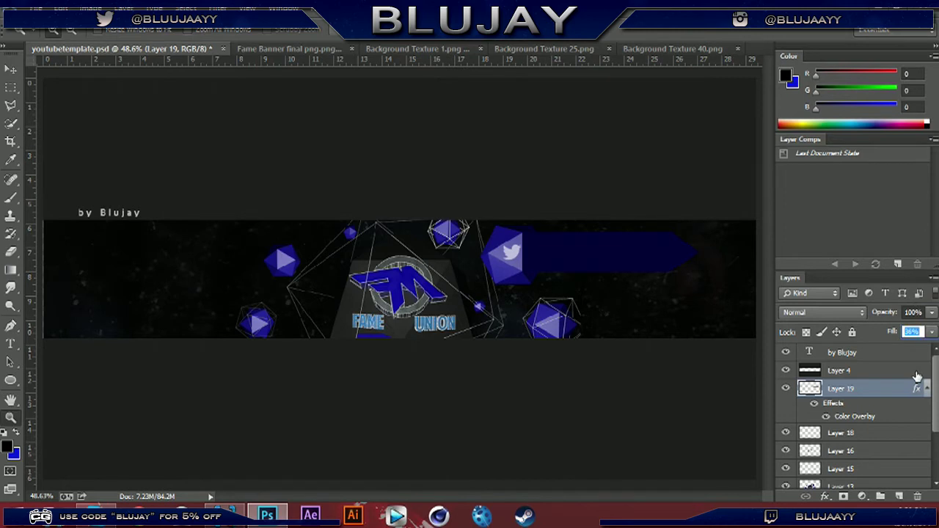
pyautogui.hotkey('shift', 'Tab')
pyautogui.write('10')
pyautogui.press('Return')
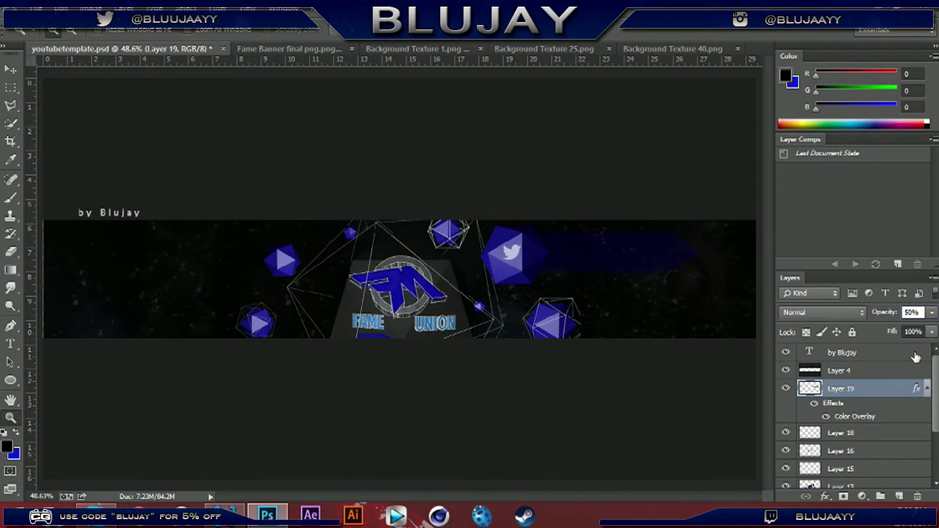
# Step: Collapse Layer 19's effects list and add a new layer above it for text
pyautogui.click(927, 388)
pyautogui.hotkey('ctrl', 'shift', 'alt', 'n')
pyautogui.press('t')
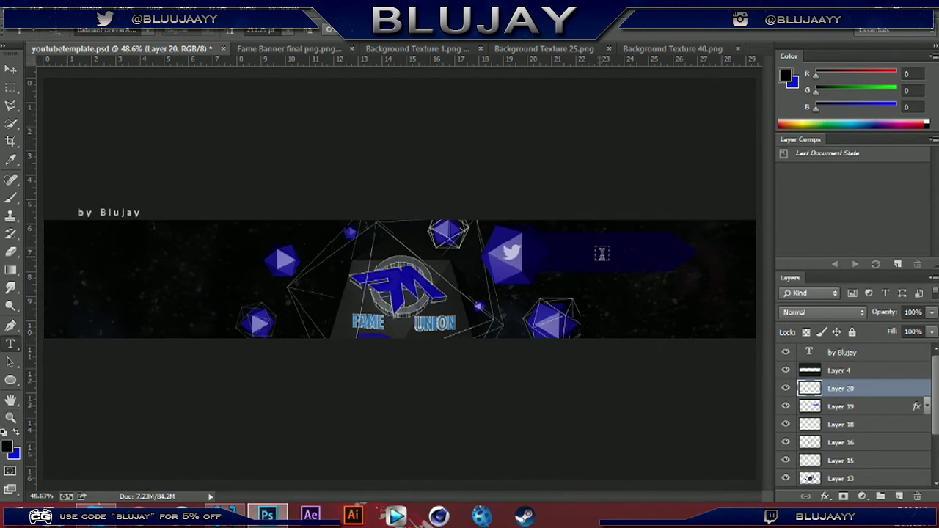
pyautogui.click(598, 257)
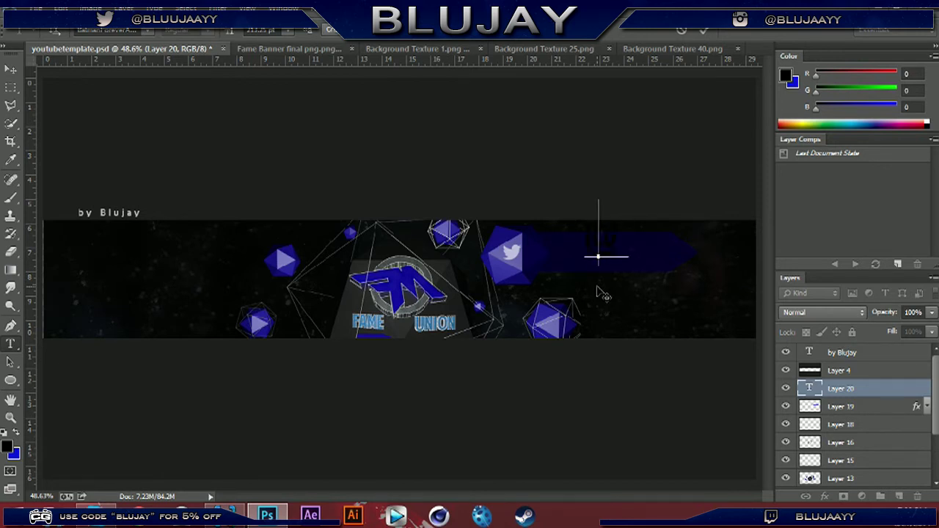
pyautogui.click(145, 30)
pyautogui.press('Escape')
pyautogui.press('Escape')
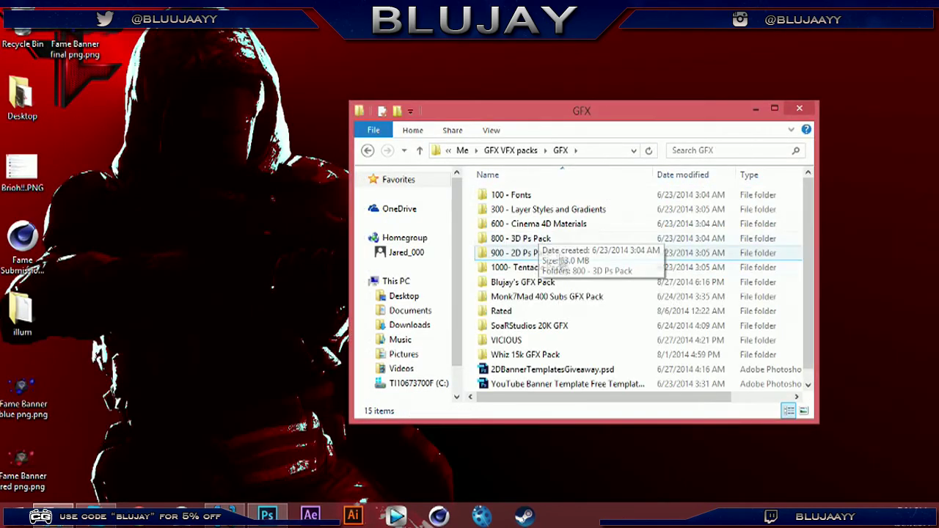
# Step: Switch to File Explorer and install CODE Bold.otf from the code folder in Blujay's GFX Pack
pyautogui.doubleClick(535, 281)
pyautogui.doubleClick(509, 209)
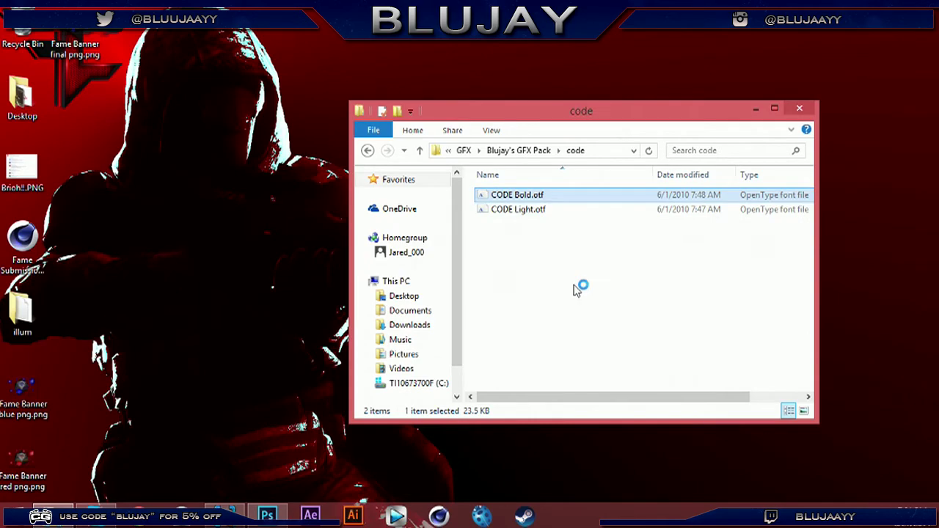
pyautogui.click(187, 125)
pyautogui.click(511, 259)
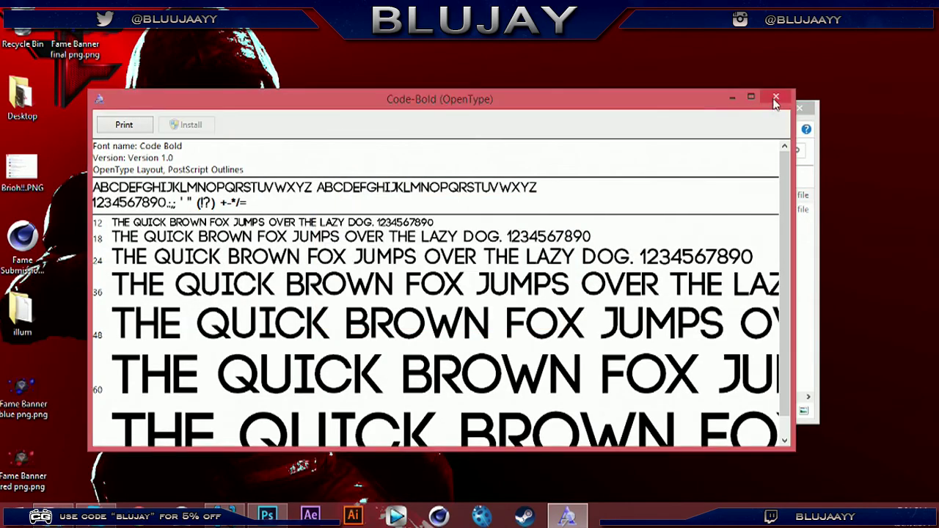
pyautogui.click(775, 98)
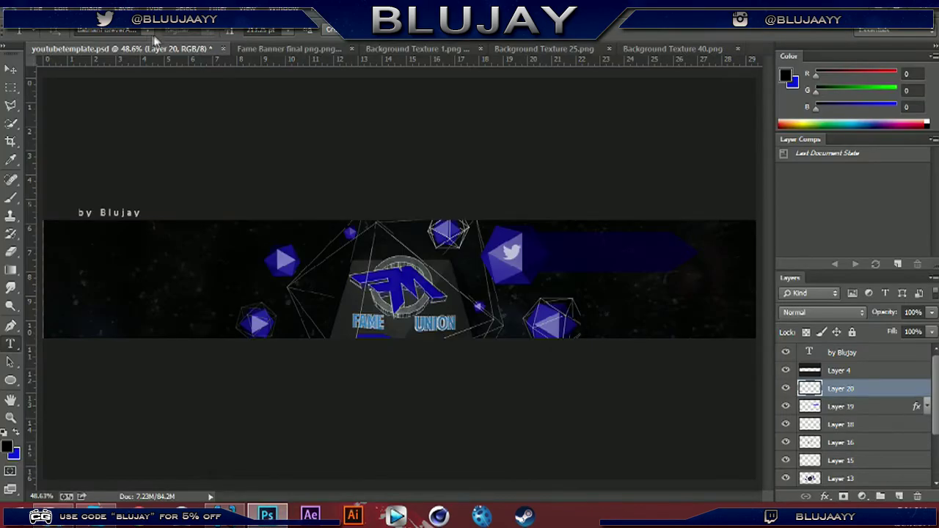
pyautogui.click(151, 29)
pyautogui.scroll(-2, 264, 125)
pyautogui.click(256, 256)
pyautogui.click(596, 256)
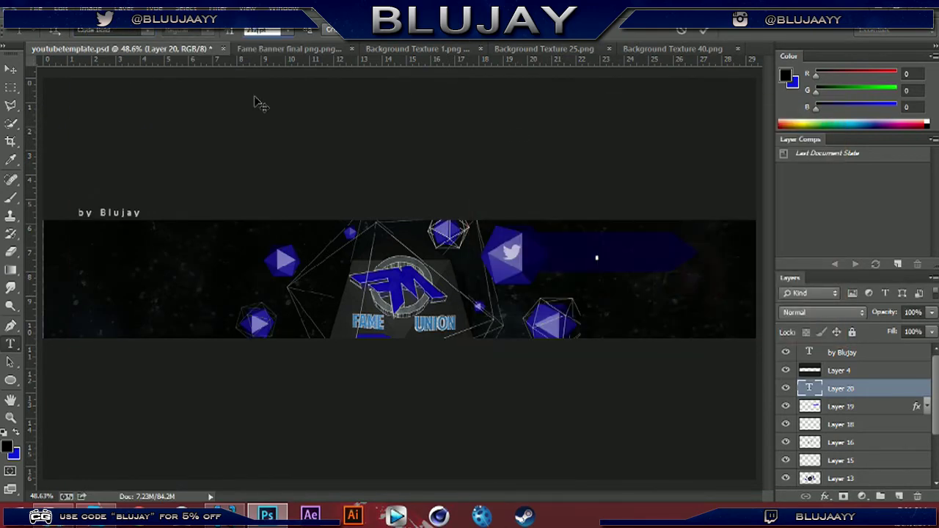
pyautogui.write('@TheFameUnion')
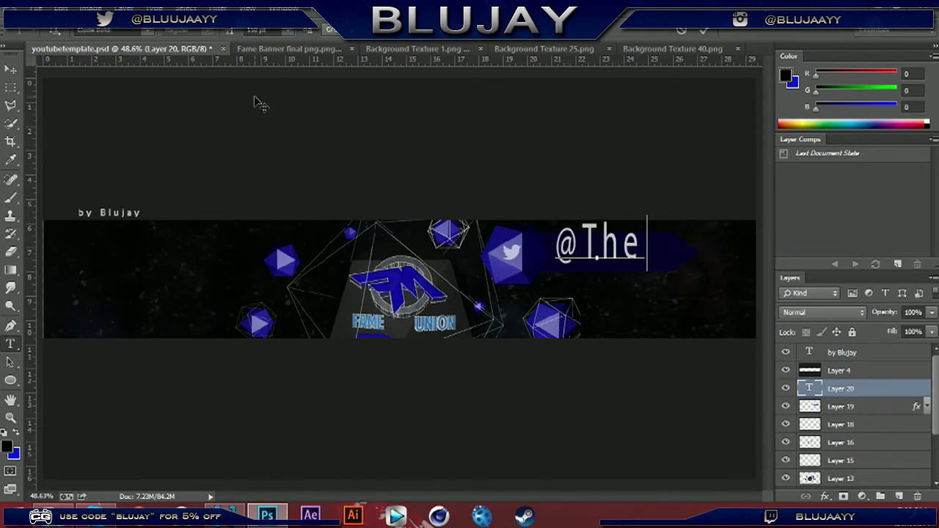
pyautogui.hotkey('ctrl', 'Return')
pyautogui.hotkey('ctrl', 't')
pyautogui.moveTo(463, 220); pyautogui.dragTo(603, 253)
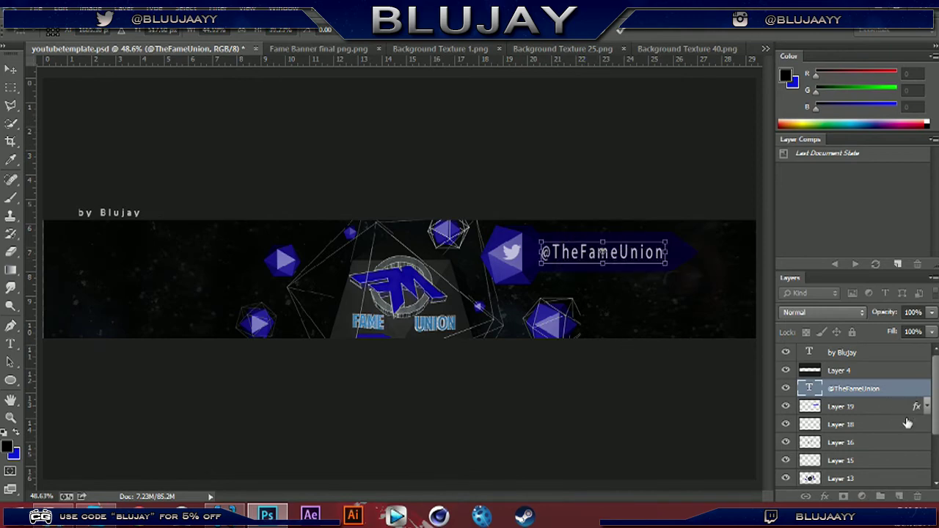
pyautogui.press('Return')
pyautogui.doubleClick(899, 391)
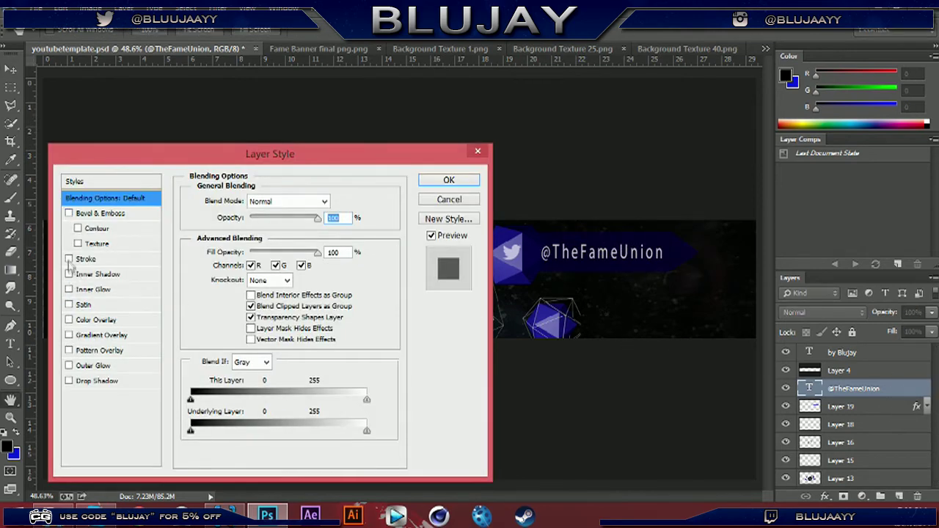
pyautogui.click(69, 258)
pyautogui.press('Return')
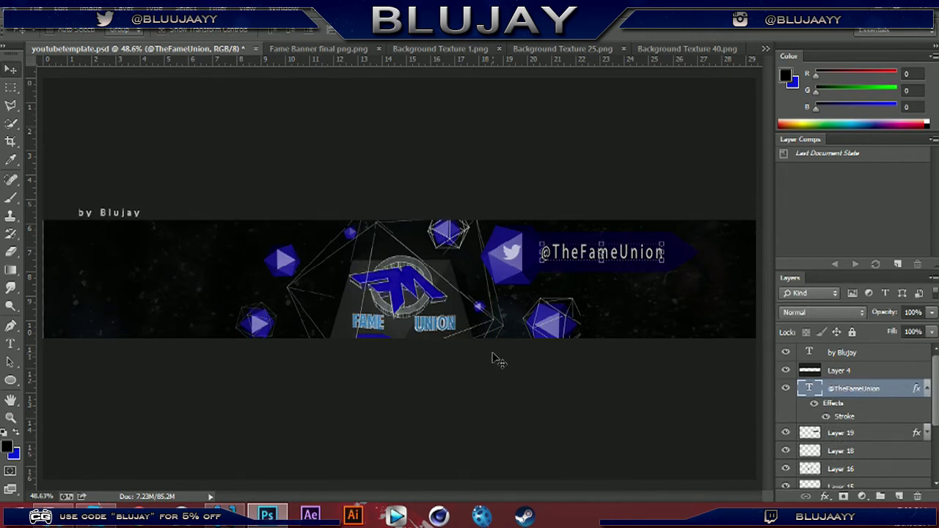
# Step: Temporarily hide the text and arrow bar, outline the right half of the Twitter polygon, and delete that overlap from Layer 19
pyautogui.click(786, 389)
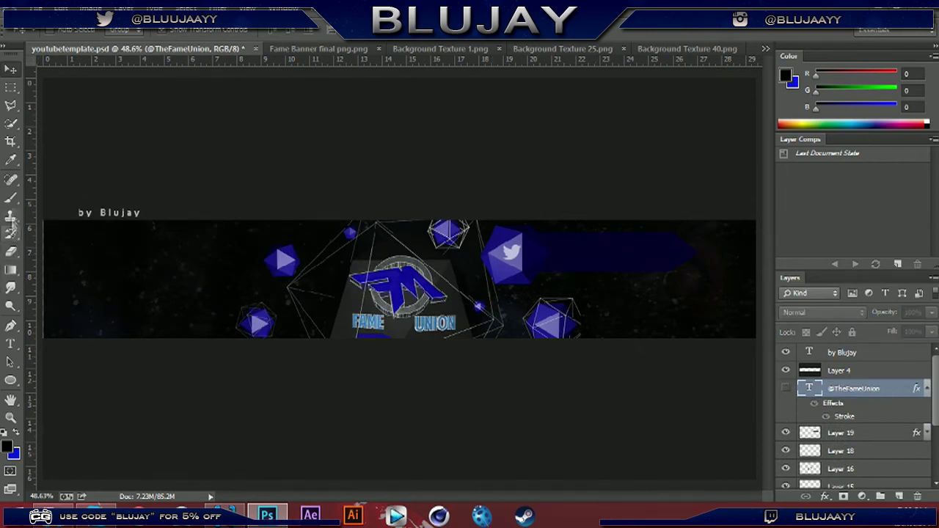
pyautogui.press('z')
pyautogui.moveTo(543, 264); pyautogui.dragTo(547, 263)
pyautogui.click(785, 432)
pyautogui.click(514, 107)
pyautogui.click(583, 218)
pyautogui.click(507, 345)
pyautogui.click(470, 293)
pyautogui.click(473, 136)
pyautogui.click(513, 106)
pyautogui.click(836, 435)
pyautogui.click(785, 432)
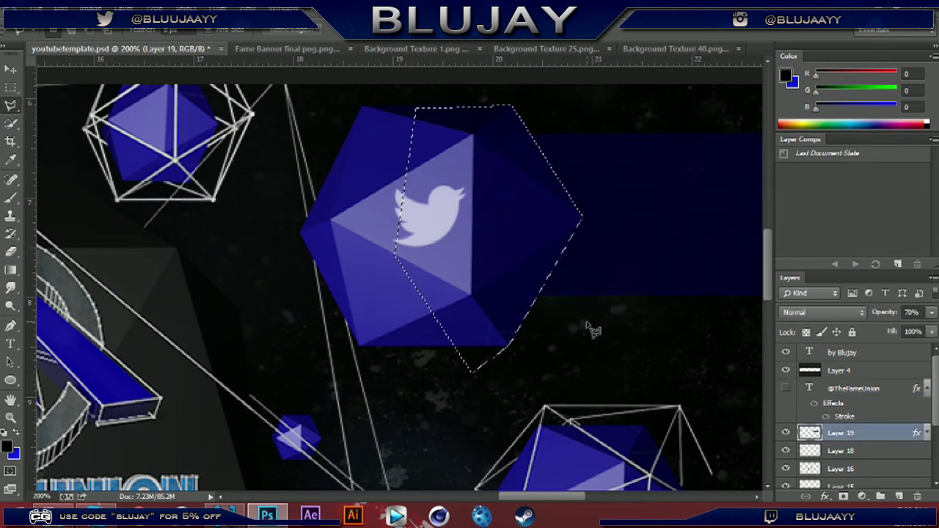
pyautogui.press('Delete')
pyautogui.hotkey('ctrl', 'd')
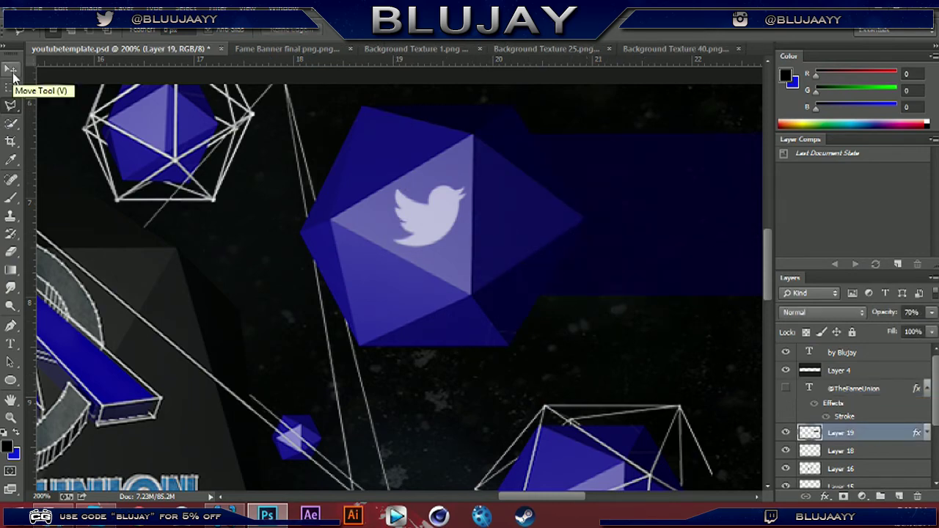
pyautogui.press('z')
pyautogui.hotkey('ctrl', '0')
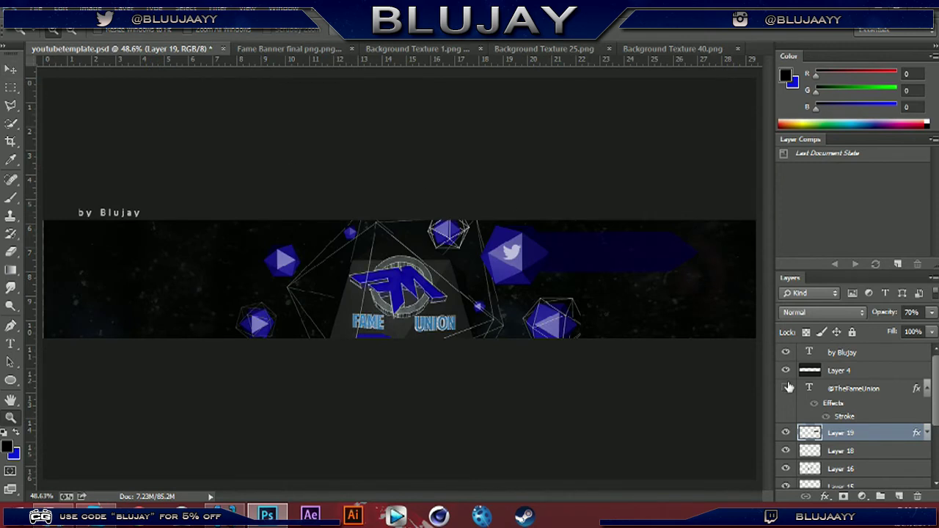
pyautogui.click(856, 393)
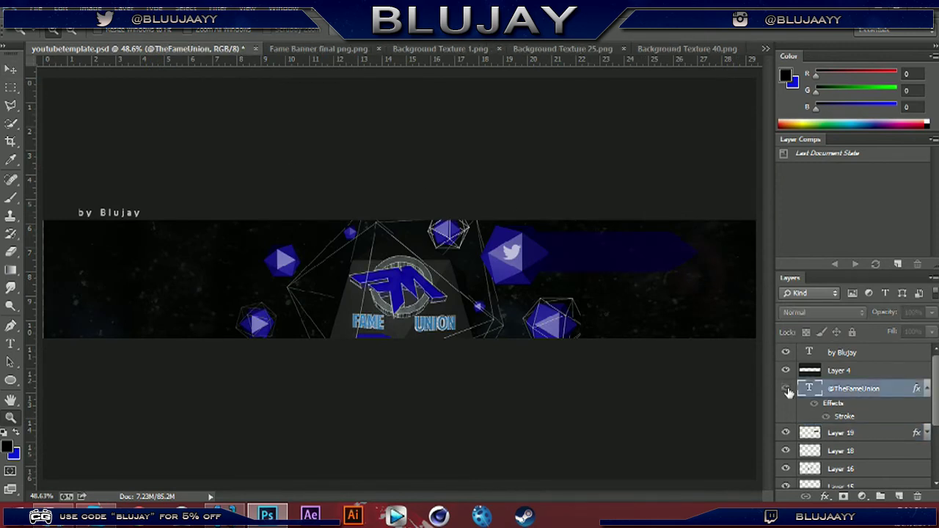
pyautogui.click(785, 389)
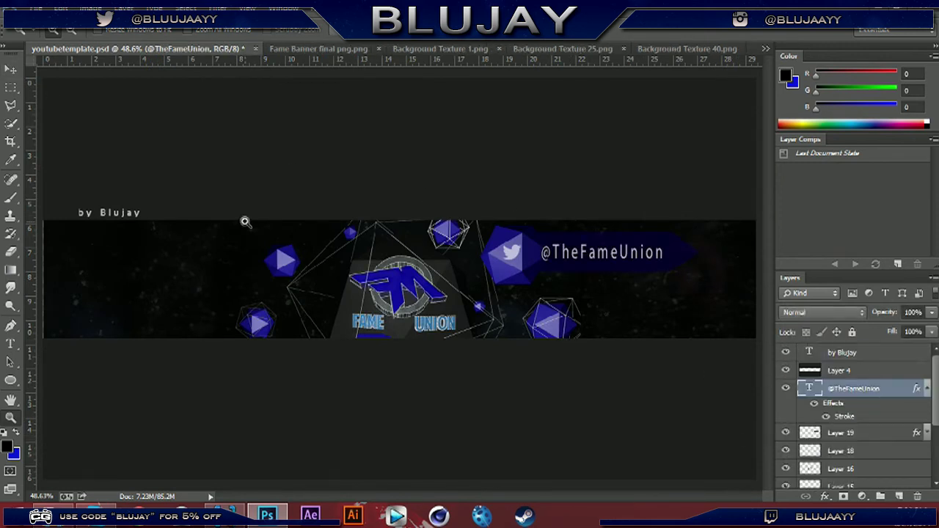
# Step: Add a 3 px outside stroke in teal 0a8d95 to the arrow bar on Layer 19
pyautogui.click(895, 437)
pyautogui.doubleClick(895, 439)
pyautogui.click(85, 258)
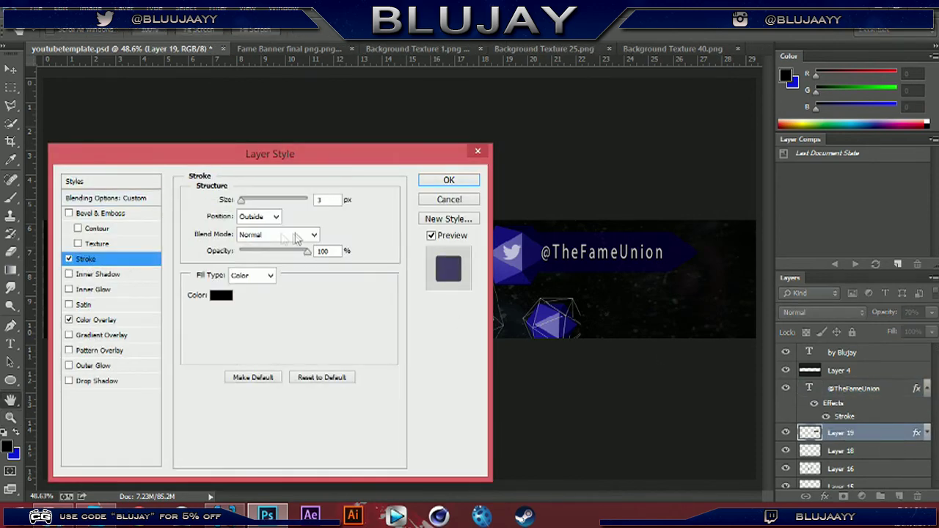
pyautogui.click(221, 295)
pyautogui.moveTo(257, 293); pyautogui.dragTo(270, 282)
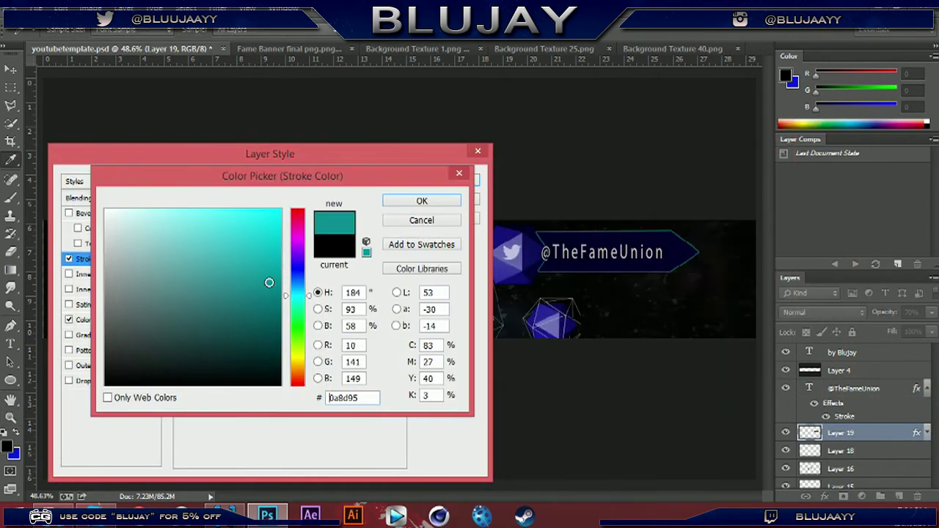
pyautogui.click(414, 202)
pyautogui.click(451, 180)
pyautogui.click(926, 389)
pyautogui.click(888, 394)
pyautogui.click(10, 69)
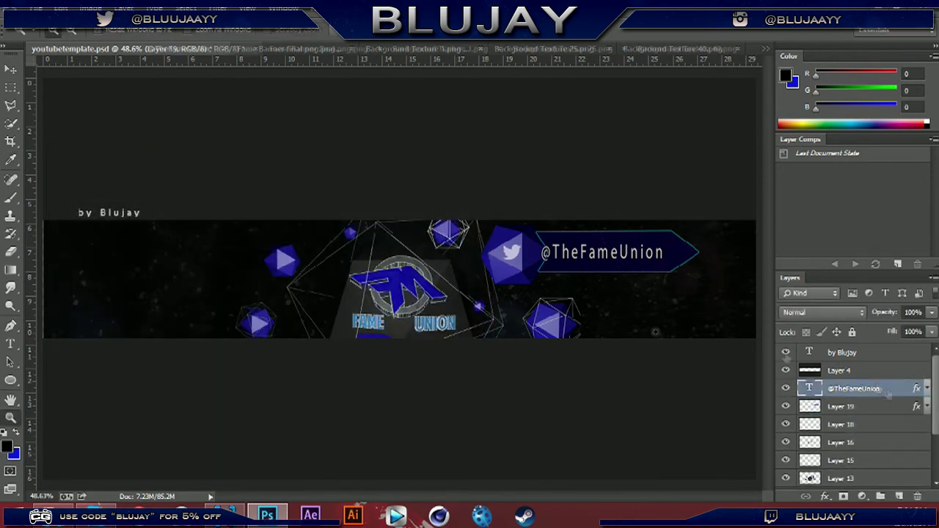
pyautogui.moveTo(67, 242); pyautogui.dragTo(77, 242)
# Step: Set the Eraser to a hard round 5 px brush with 100% hardness for working on Layer 19 beside the Twitter icon
pyautogui.click(851, 410)
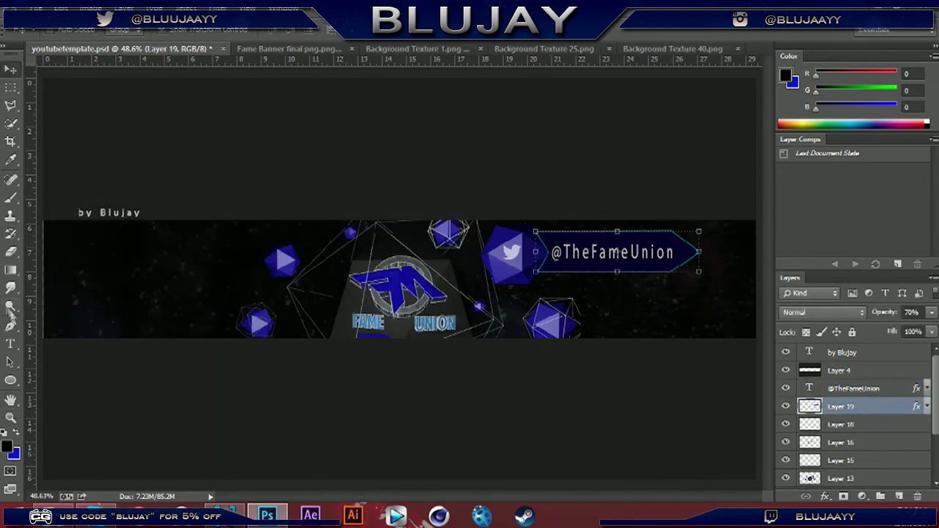
pyautogui.click(10, 417)
pyautogui.click(580, 271)
pyautogui.click(10, 251)
pyautogui.click(51, 30)
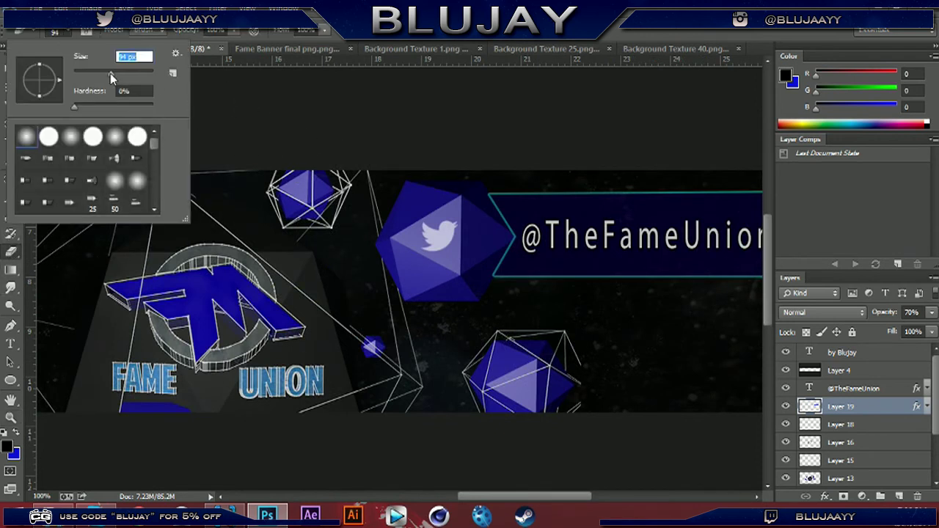
pyautogui.press('Tab')
pyautogui.press('Return')
pyautogui.click(11, 417)
pyautogui.click(531, 228)
pyautogui.click(525, 226)
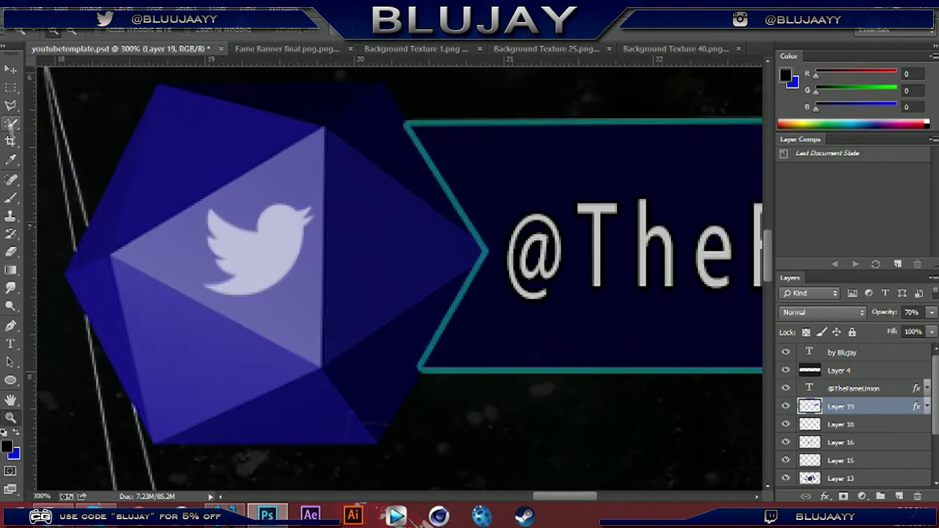
pyautogui.click(497, 242)
pyautogui.click(497, 245)
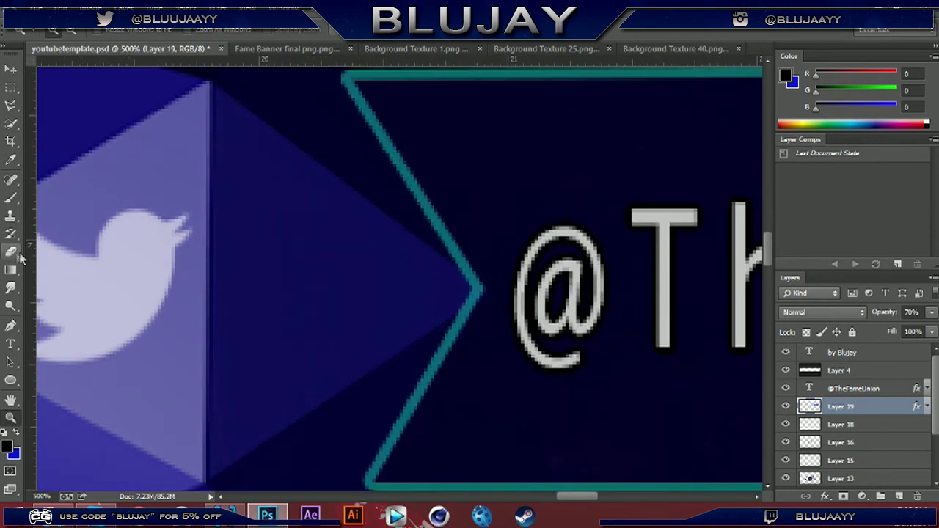
pyautogui.click(17, 253)
pyautogui.click(56, 33)
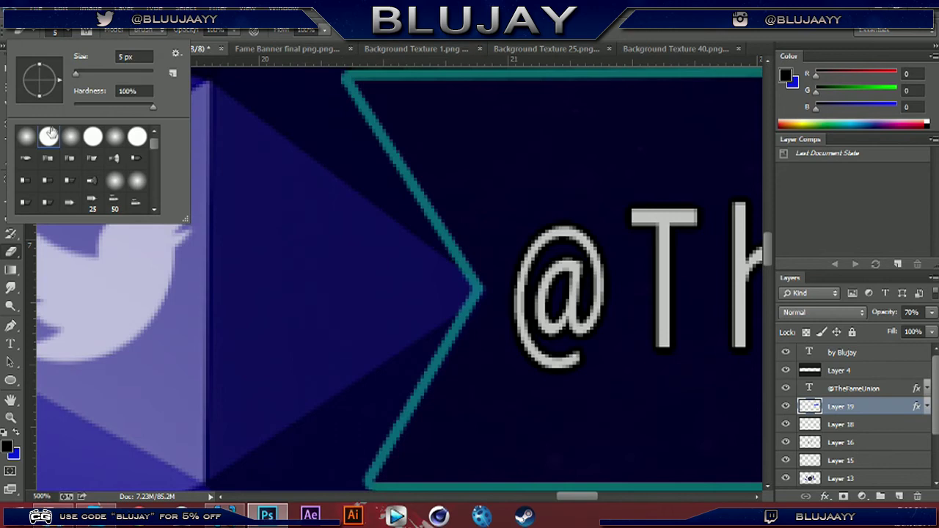
# Step: Try to erase the teal outline where the arrow bar meets the Twitter icon, and undo the strokes
pyautogui.click(356, 104)
pyautogui.moveTo(383, 142); pyautogui.dragTo(415, 150)
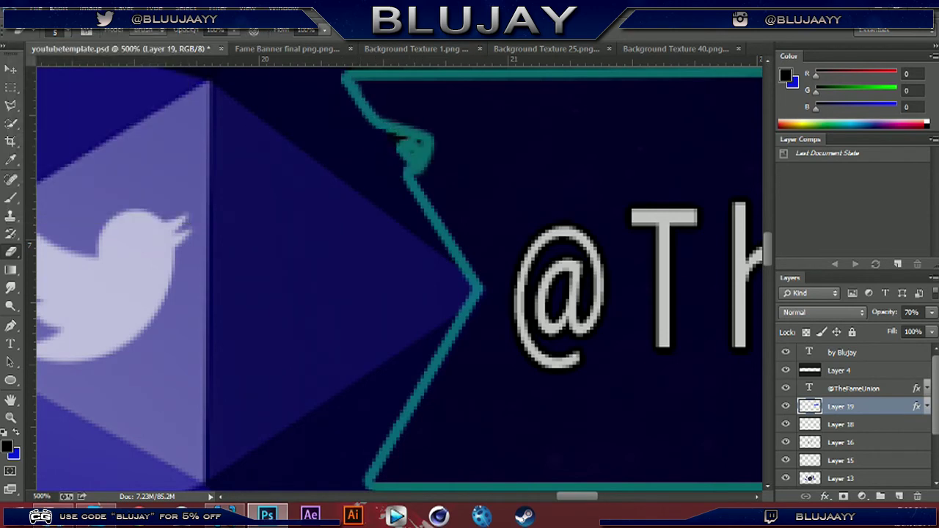
pyautogui.click(82, 7)
pyautogui.click(110, 31)
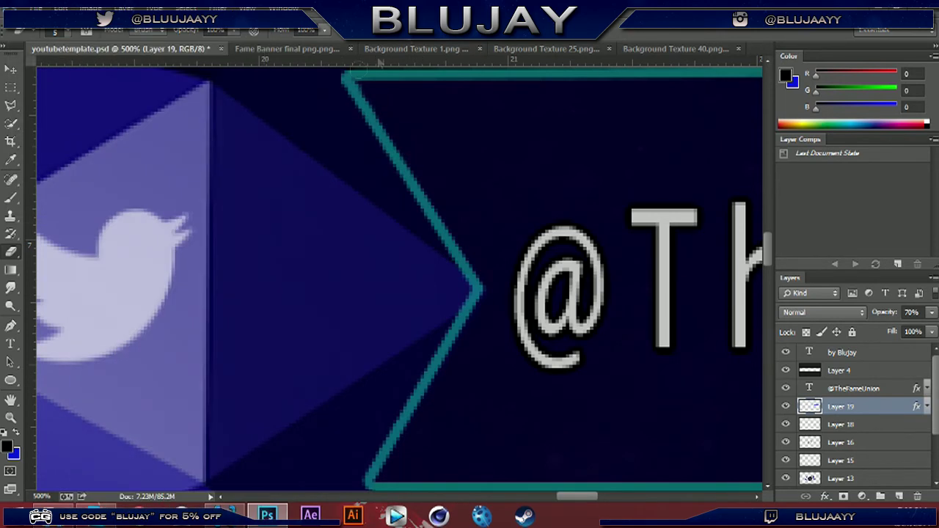
pyautogui.moveTo(378, 123)
pyautogui.mouseDown()
pyautogui.moveTo(396, 118)
pyautogui.moveTo(440, 131)
pyautogui.mouseUp()
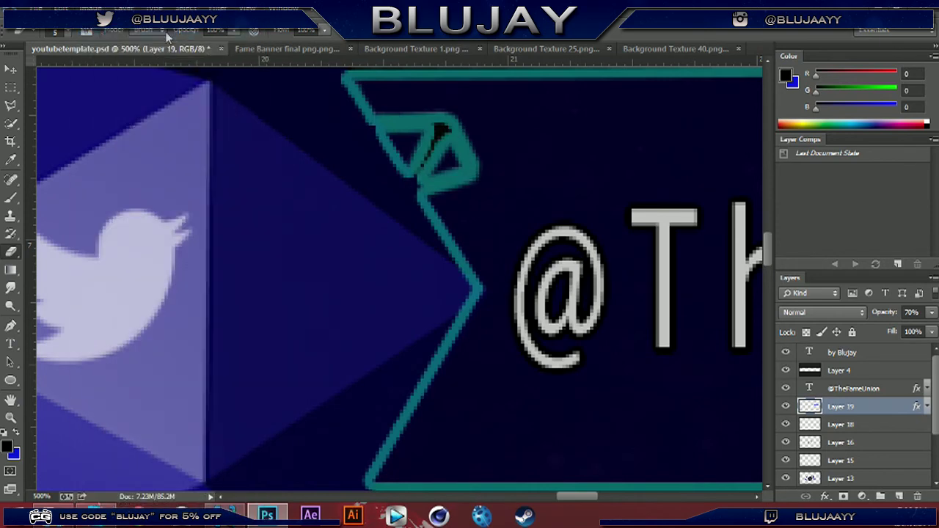
pyautogui.click(82, 8)
pyautogui.click(110, 33)
pyautogui.click(82, 7)
pyautogui.press('Escape')
# Step: Hide Layer 19 and prepare the Polygonal Lasso for outlining the Twitter polygon's right edge
pyautogui.click(786, 406)
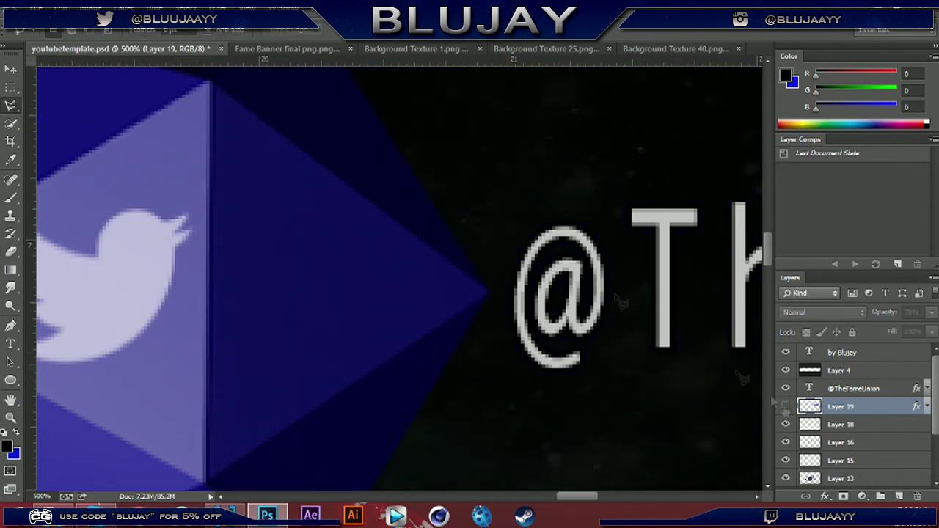
pyautogui.press('z')
pyautogui.keyDown('alt'); pyautogui.click(335, 227); pyautogui.keyUp('alt')
pyautogui.keyDown('alt'); pyautogui.click(335, 227); pyautogui.keyUp('alt')
pyautogui.press('l')
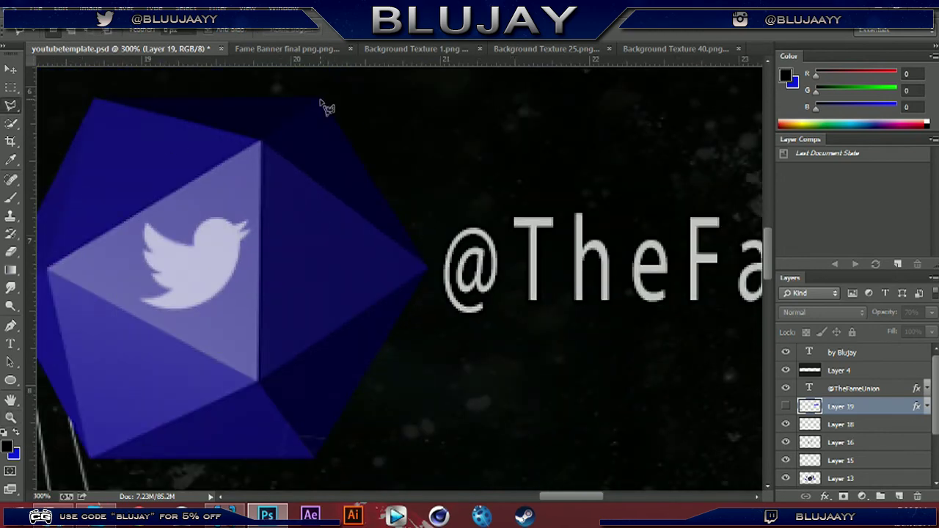